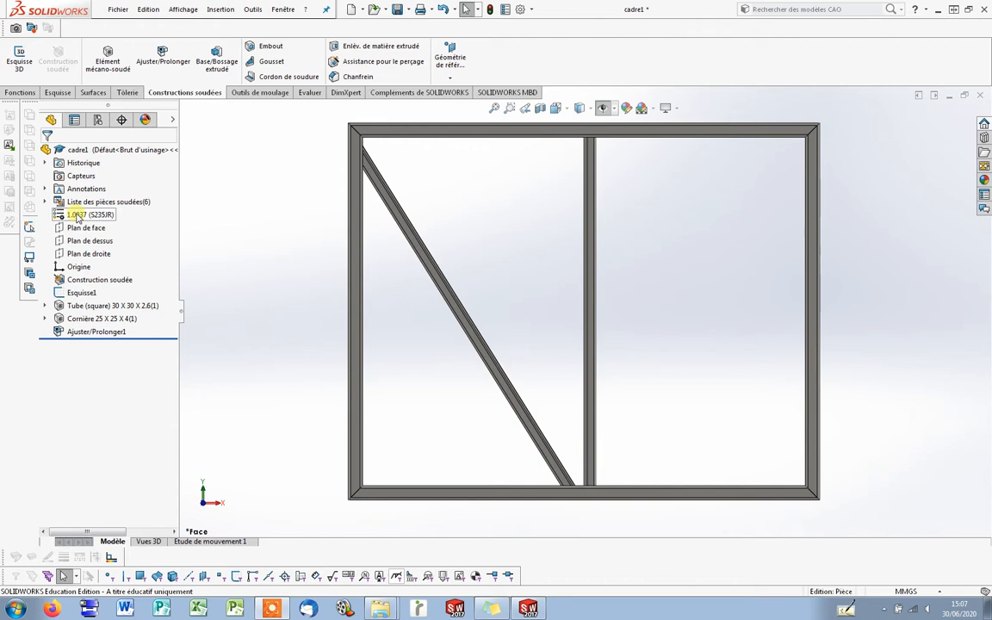
Check the material choices and the automatic creation and update options of the weldment cut list
{"action": "right_click", "coordinate": [77, 217]}
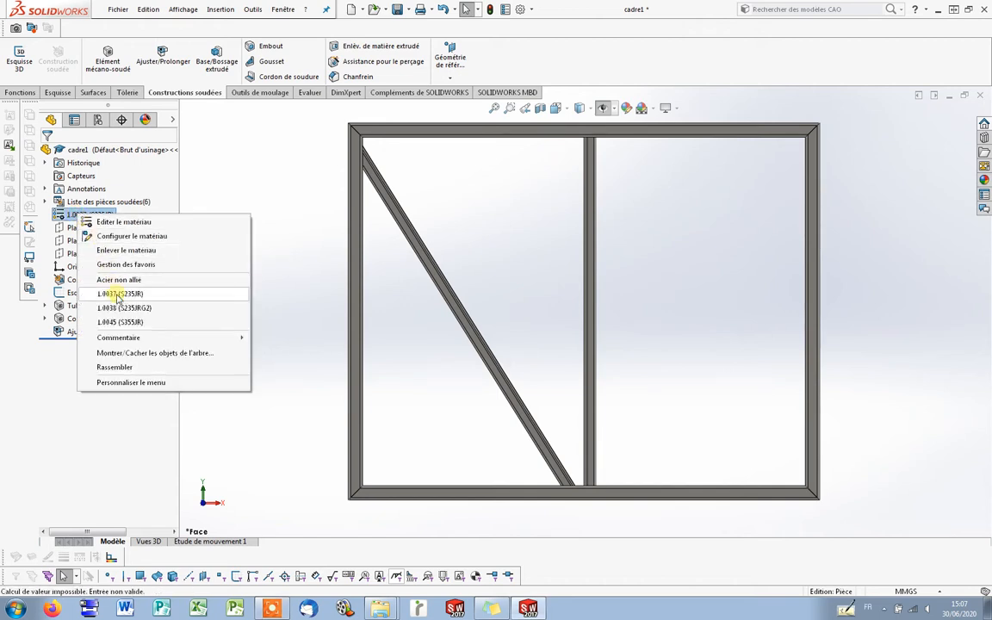
{"action": "right_click", "coordinate": [71, 203]}
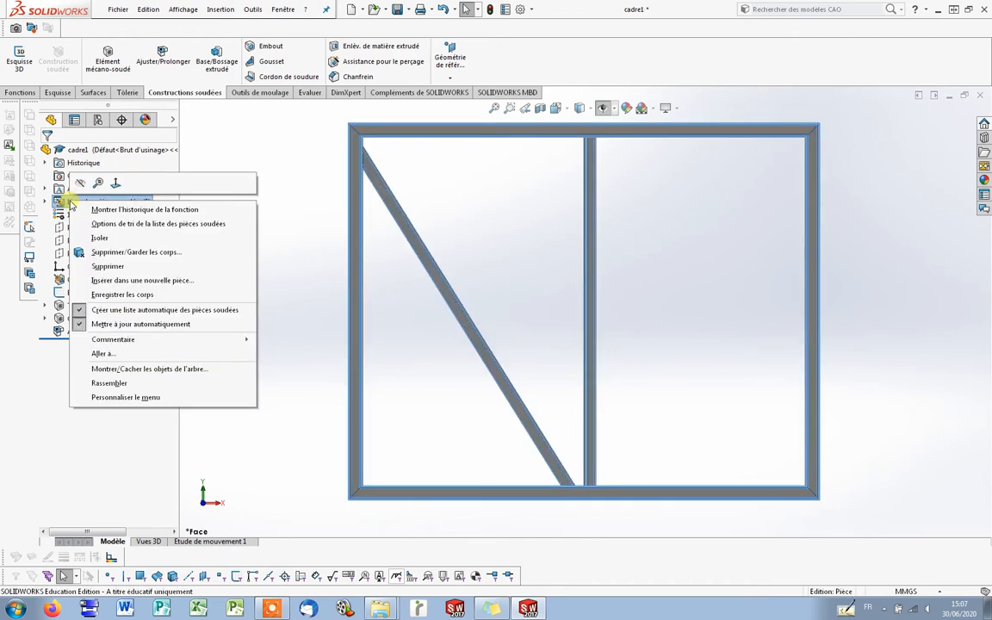
{"action": "left_click", "coordinate": [292, 206]}
{"action": "right_click", "coordinate": [99, 203]}
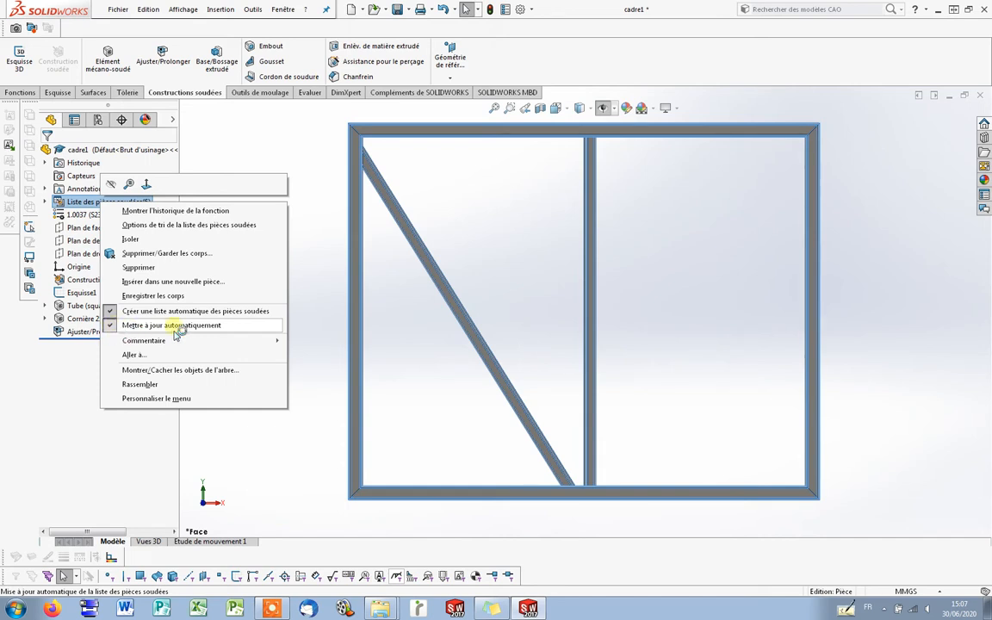
{"action": "left_click", "coordinate": [267, 154]}
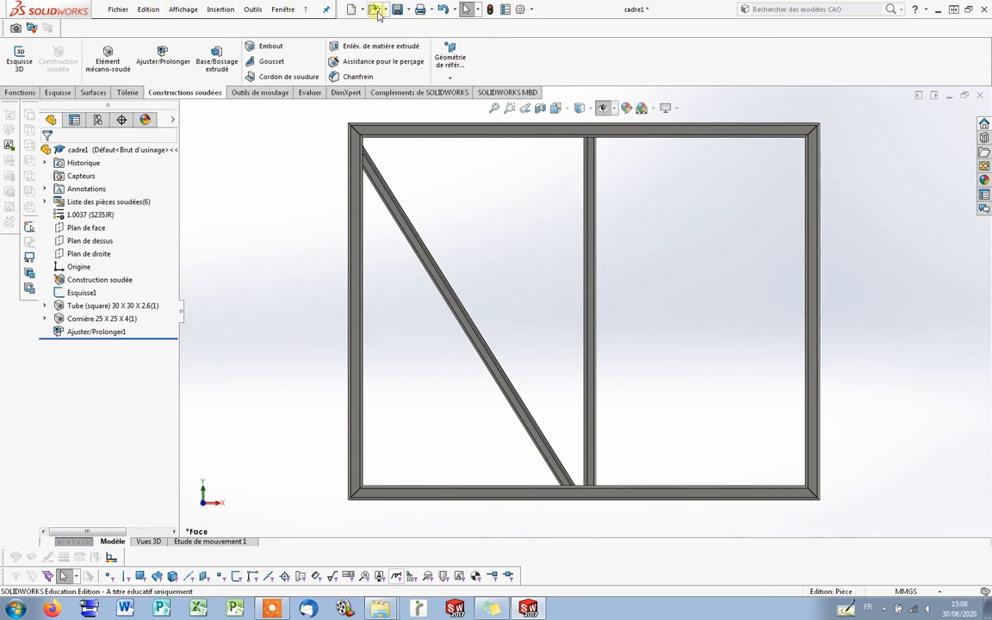
Create a drawing from the part using the a3hpersosimple.slddrt sheet format from the Documents library
{"action": "left_click", "coordinate": [117, 10]}
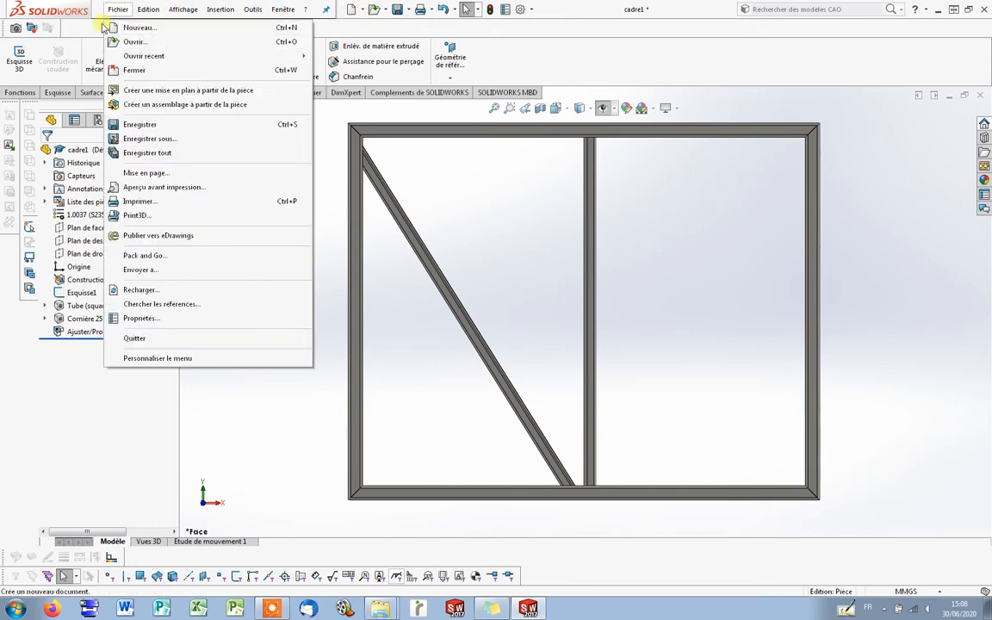
{"action": "left_click", "coordinate": [201, 91]}
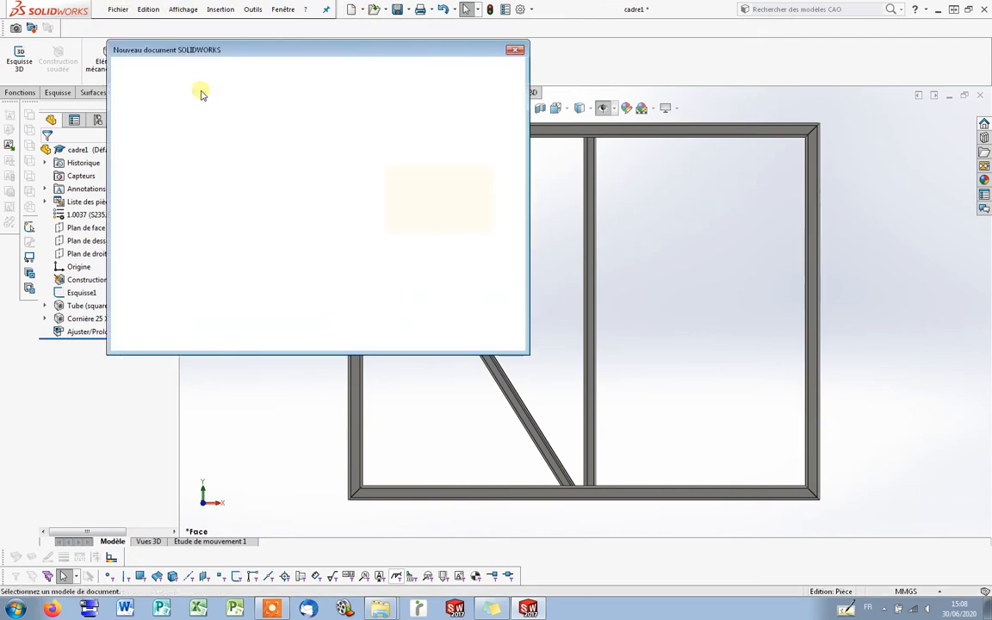
{"action": "left_click", "coordinate": [378, 328]}
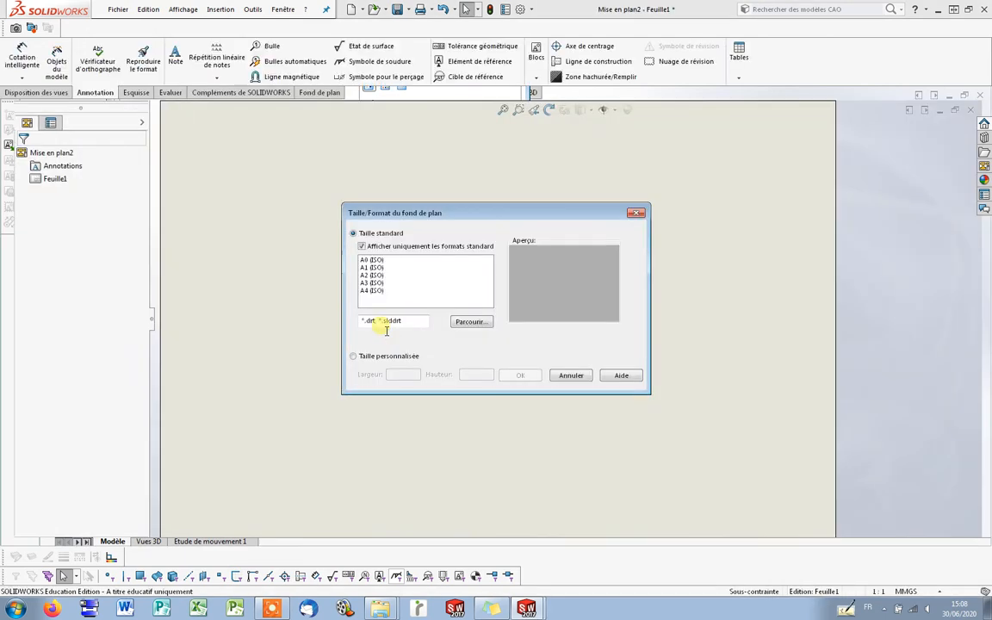
{"action": "left_click", "coordinate": [472, 322]}
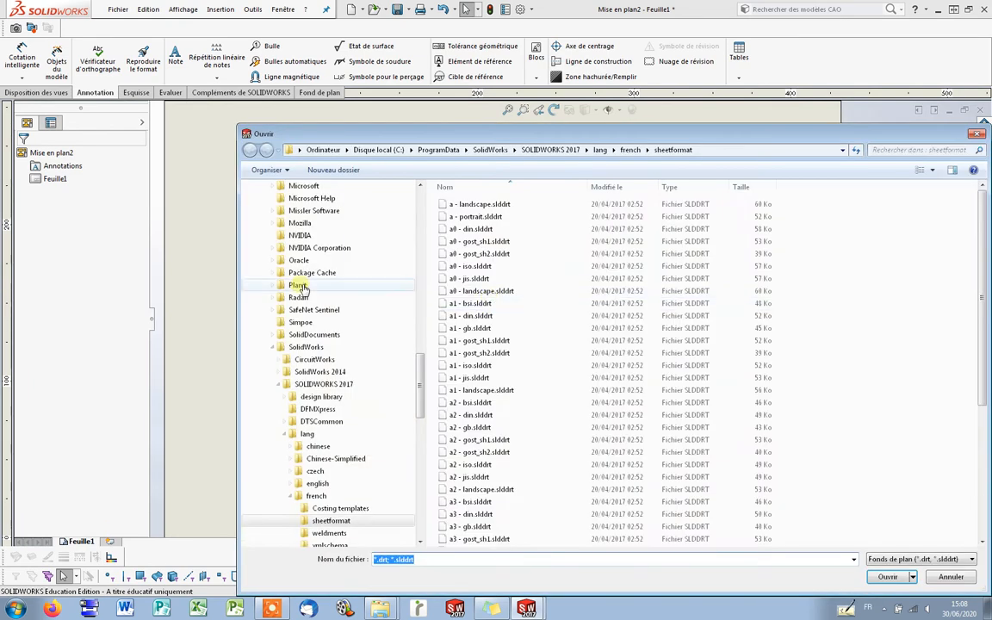
{"action": "left_click_drag", "start_coordinate": [421, 380], "coordinate": [419, 188]}
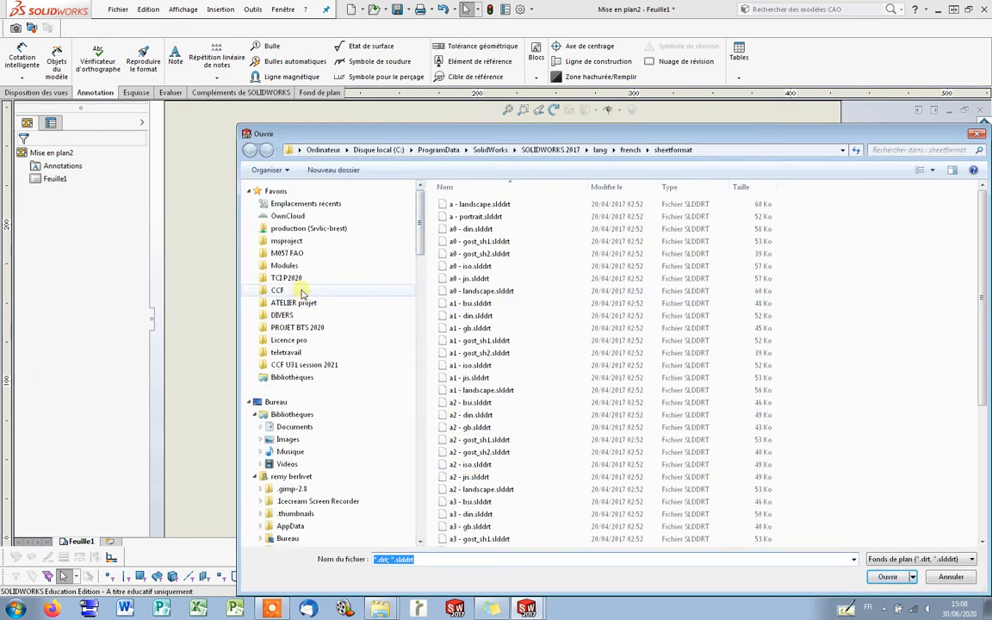
{"action": "left_click", "coordinate": [301, 430]}
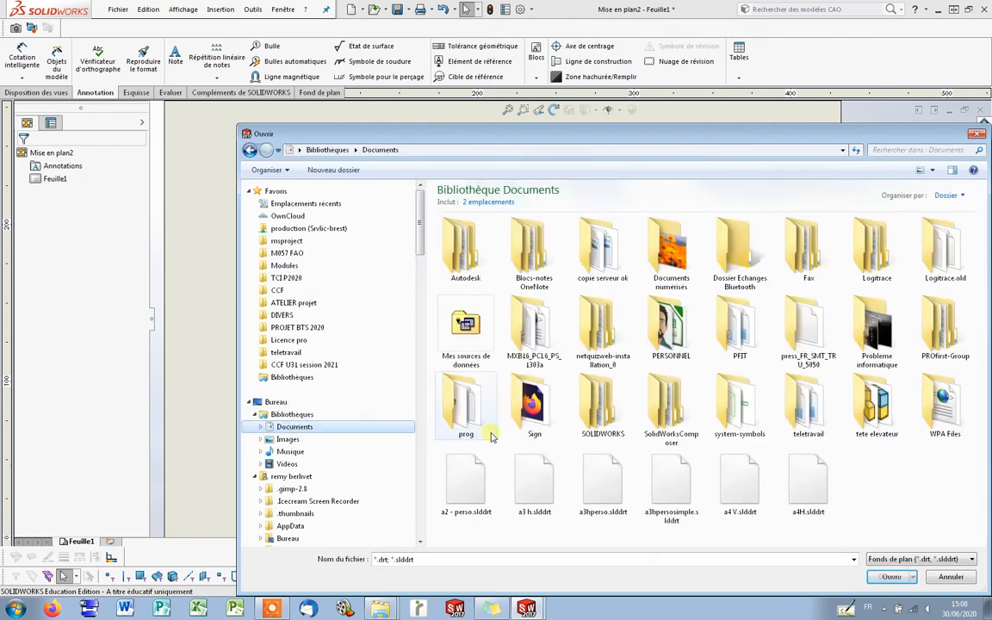
{"action": "left_click", "coordinate": [664, 486]}
{"action": "left_click", "coordinate": [891, 578]}
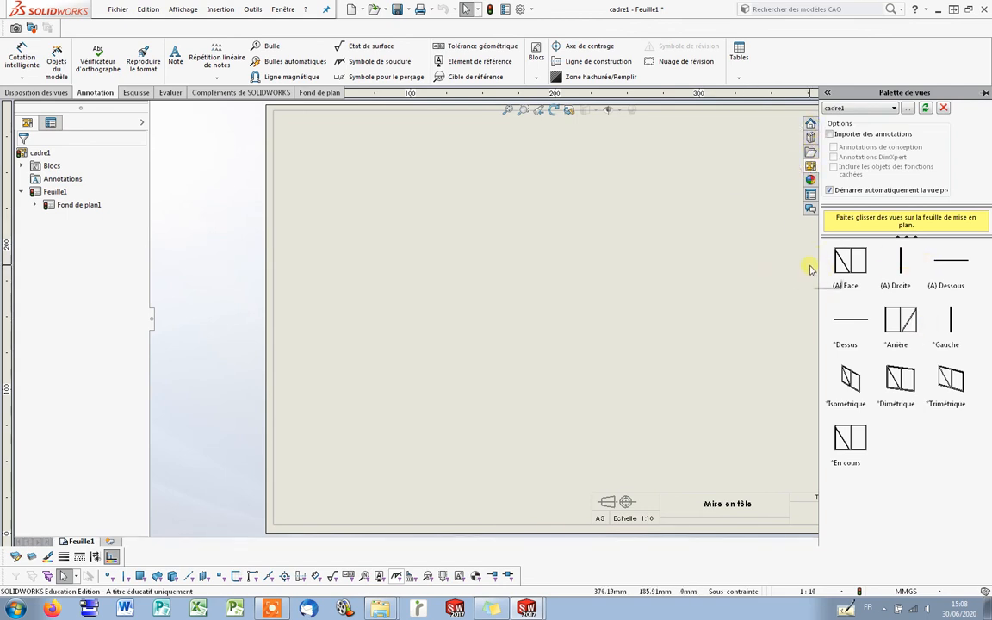
Place the frame's front view in the upper-left area of the sheet without adding any projected views
{"action": "left_click_drag", "start_coordinate": [848, 260], "coordinate": [438, 221]}
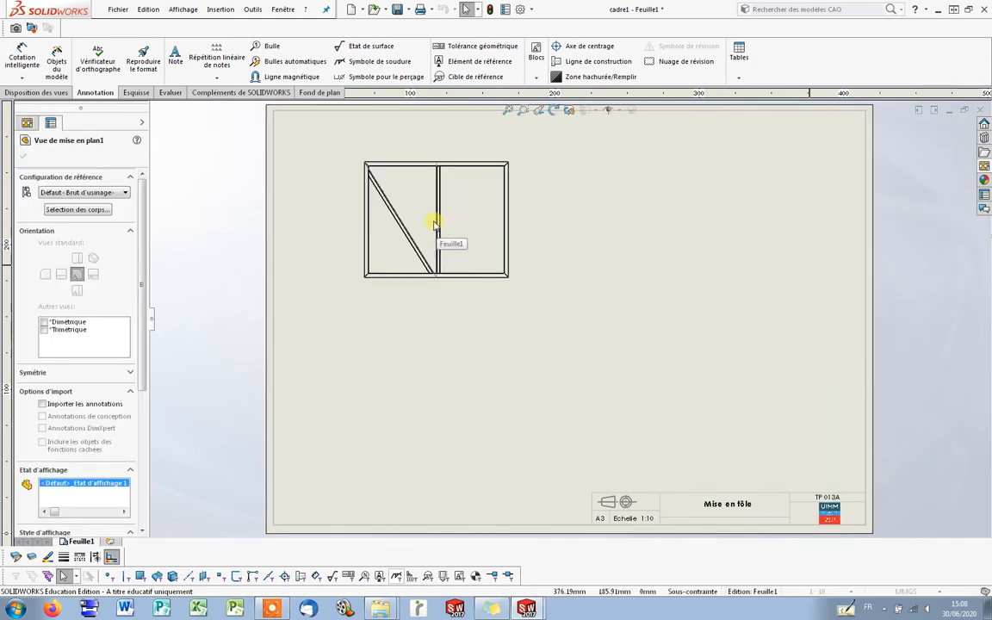
{"action": "left_click", "coordinate": [564, 223]}
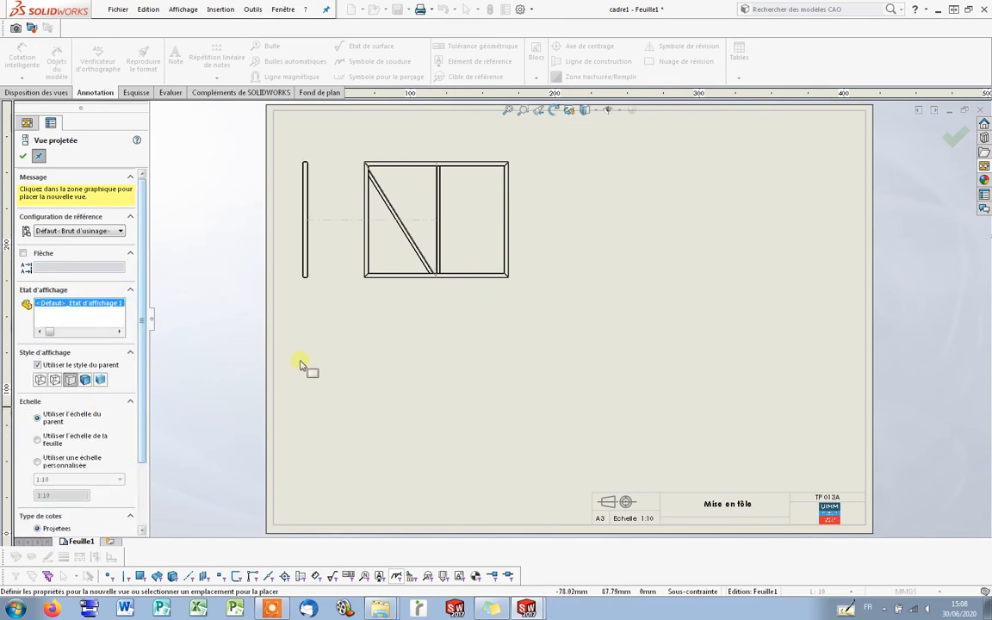
{"action": "key", "text": "Escape"}
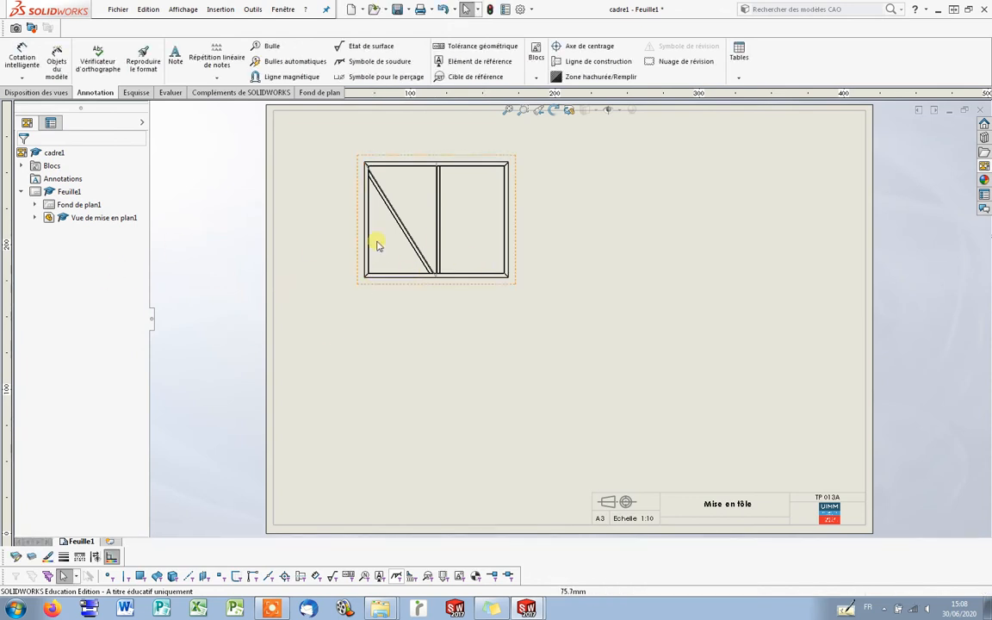
Change the front view's display style to hidden lines visible
{"action": "left_click", "coordinate": [414, 189]}
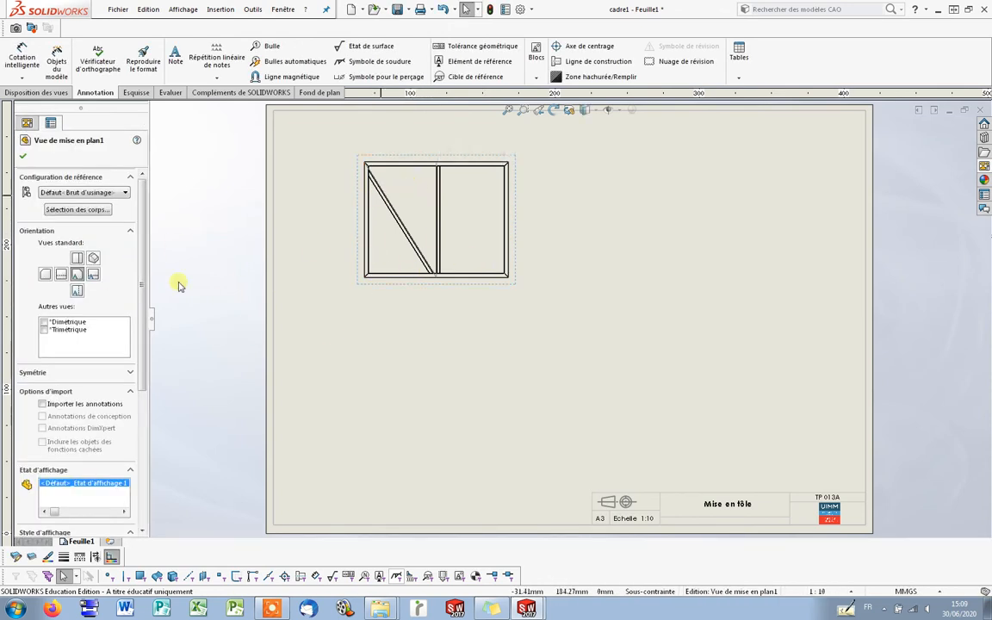
{"action": "scroll", "coordinate": [143, 409], "scroll_direction": "down", "scroll_amount": 2}
{"action": "scroll", "coordinate": [143, 409], "scroll_direction": "down", "scroll_amount": 3}
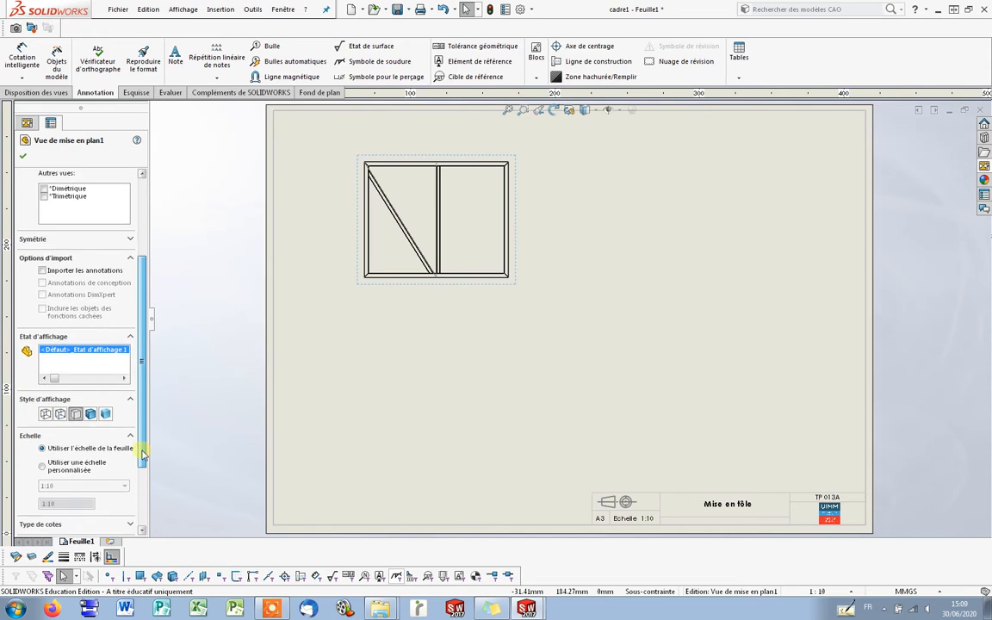
{"action": "left_click", "coordinate": [61, 411]}
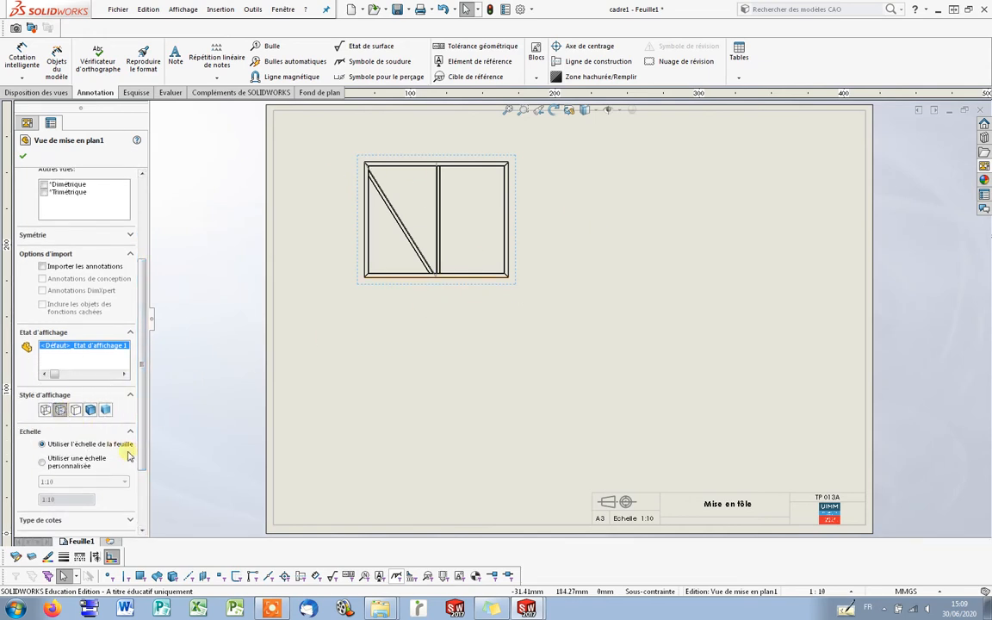
Set a custom 1:5 scale for the front view and reposition it inside the sheet border
{"action": "scroll", "coordinate": [139, 455], "scroll_direction": "down", "scroll_amount": 1}
{"action": "left_click", "coordinate": [86, 415]}
{"action": "left_click", "coordinate": [93, 434]}
{"action": "left_click", "coordinate": [66, 470]}
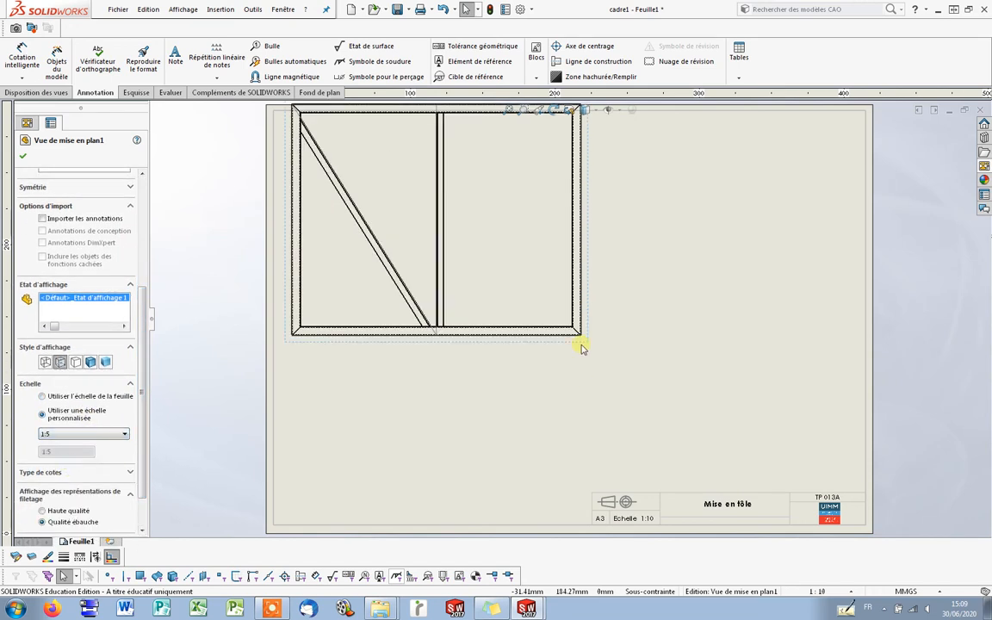
{"action": "mouse_move", "coordinate": [560, 347]}
{"action": "left_mouse_down"}
{"action": "mouse_move", "coordinate": [582, 381]}
{"action": "mouse_move", "coordinate": [597, 372]}
{"action": "mouse_move", "coordinate": [583, 368]}
{"action": "left_mouse_up"}
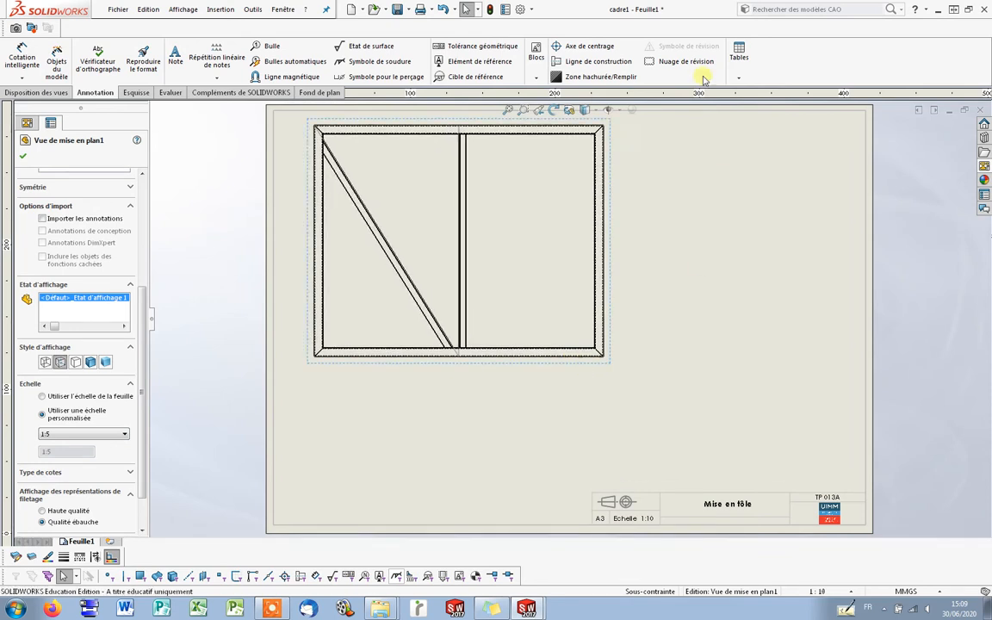
{"action": "left_click", "coordinate": [686, 210]}
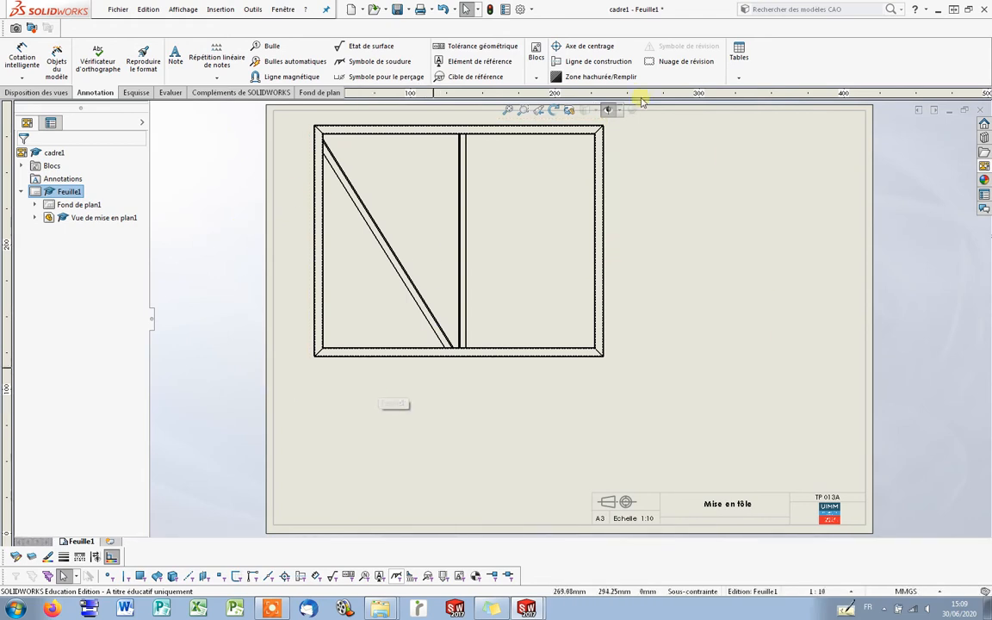
Insert a weldment cut list for the front view with the cut list.sldwldtbt template, placing it below the view
{"action": "left_click", "coordinate": [740, 71]}
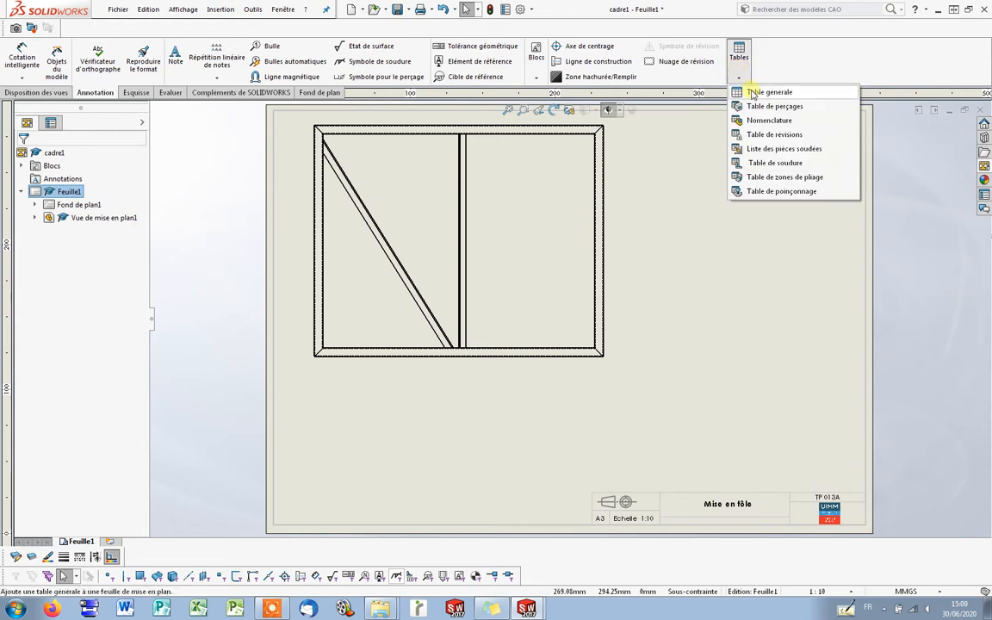
{"action": "left_click", "coordinate": [811, 151]}
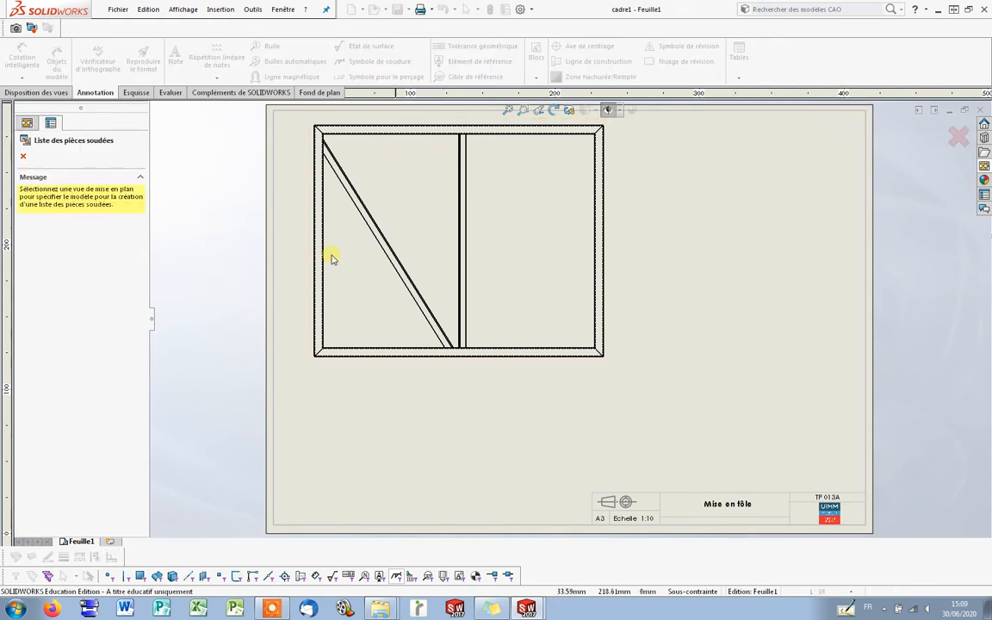
{"action": "left_click", "coordinate": [429, 184]}
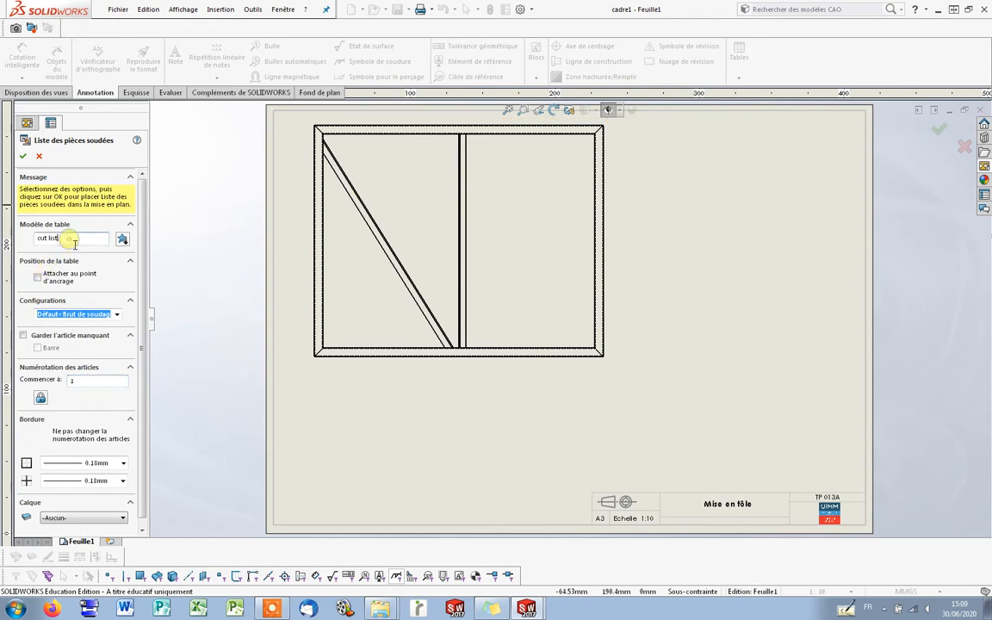
{"action": "left_click", "coordinate": [122, 240]}
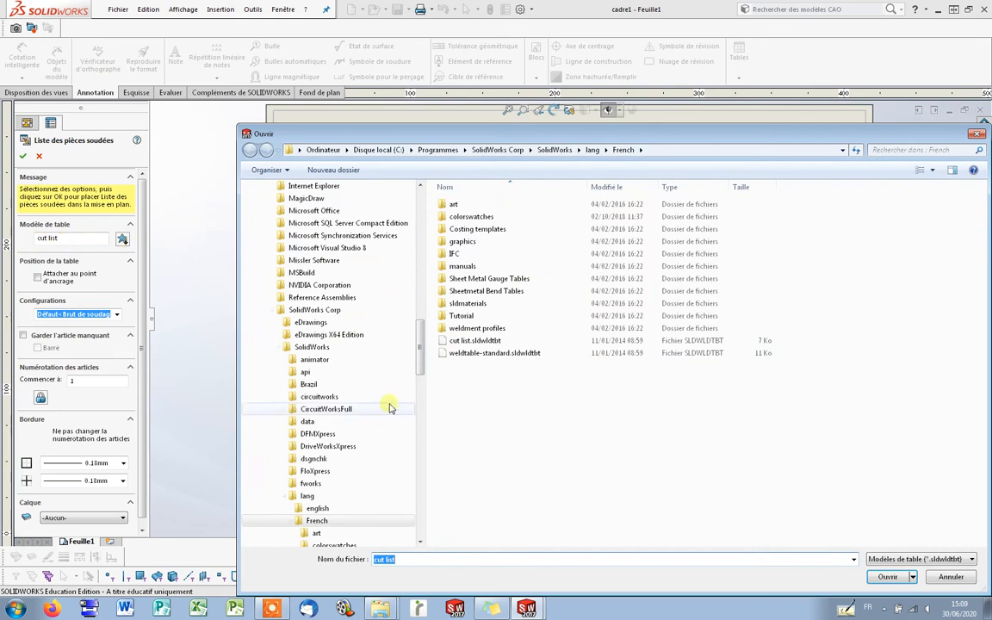
{"action": "left_click", "coordinate": [487, 342]}
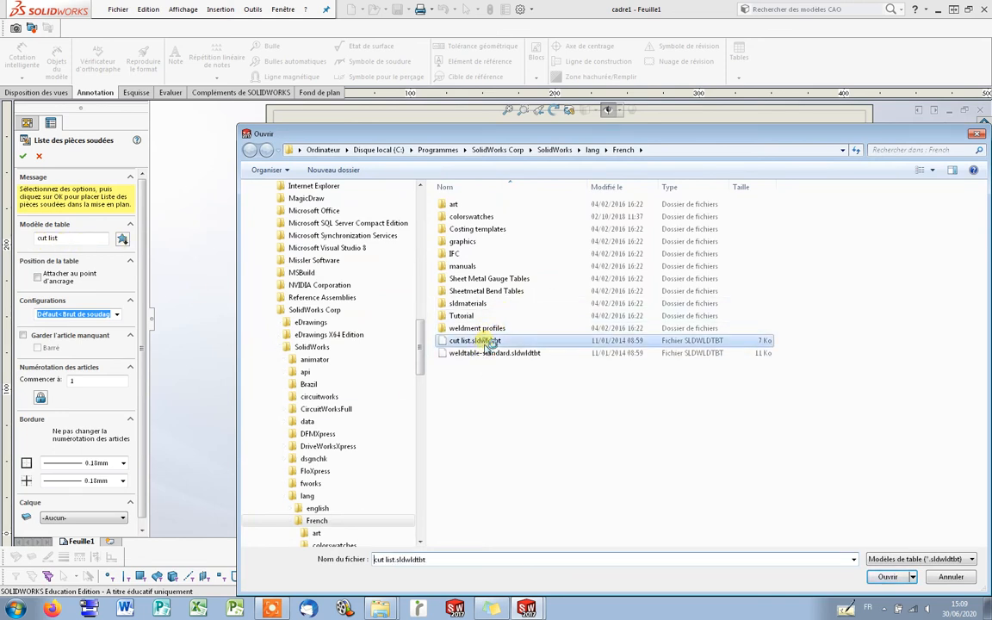
{"action": "left_click", "coordinate": [887, 577]}
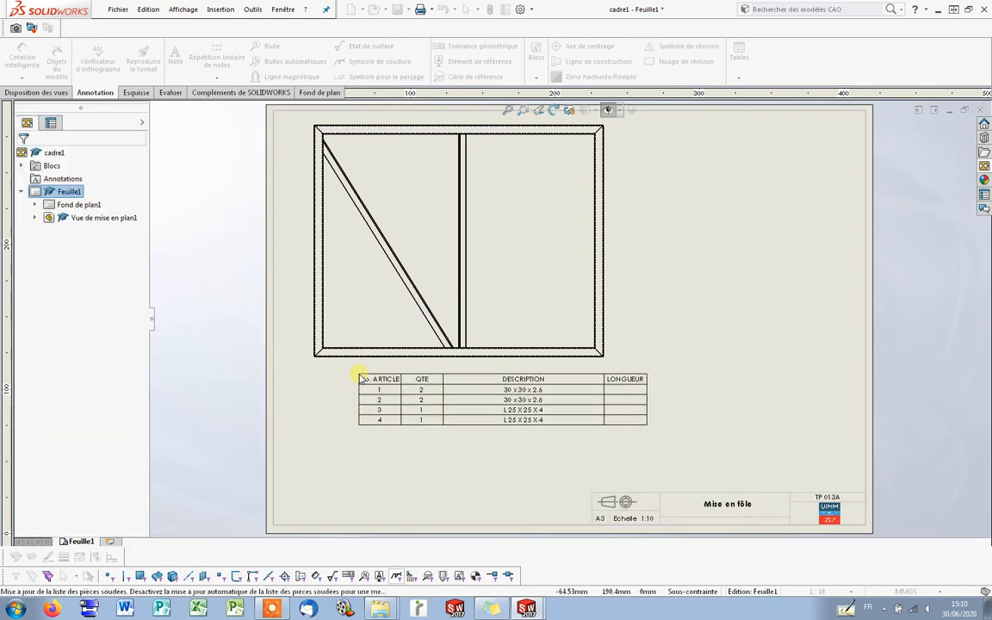
{"action": "left_click", "coordinate": [361, 379]}
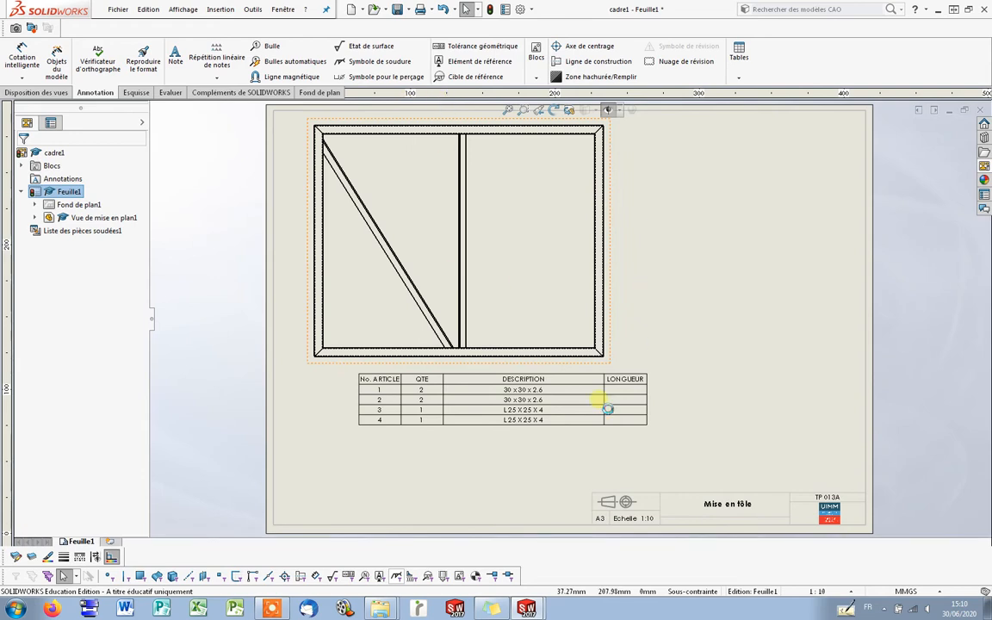
Link the table's LONGUEUR column to the LONGUEUR cut list item property so it lists the member lengths
{"action": "left_click", "coordinate": [640, 377]}
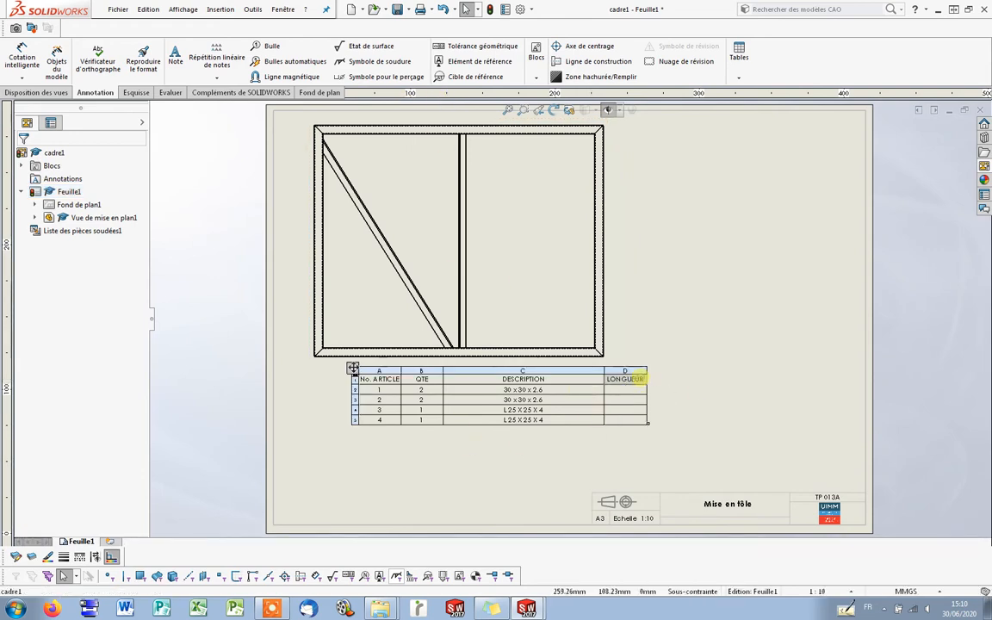
{"action": "left_click", "coordinate": [629, 377]}
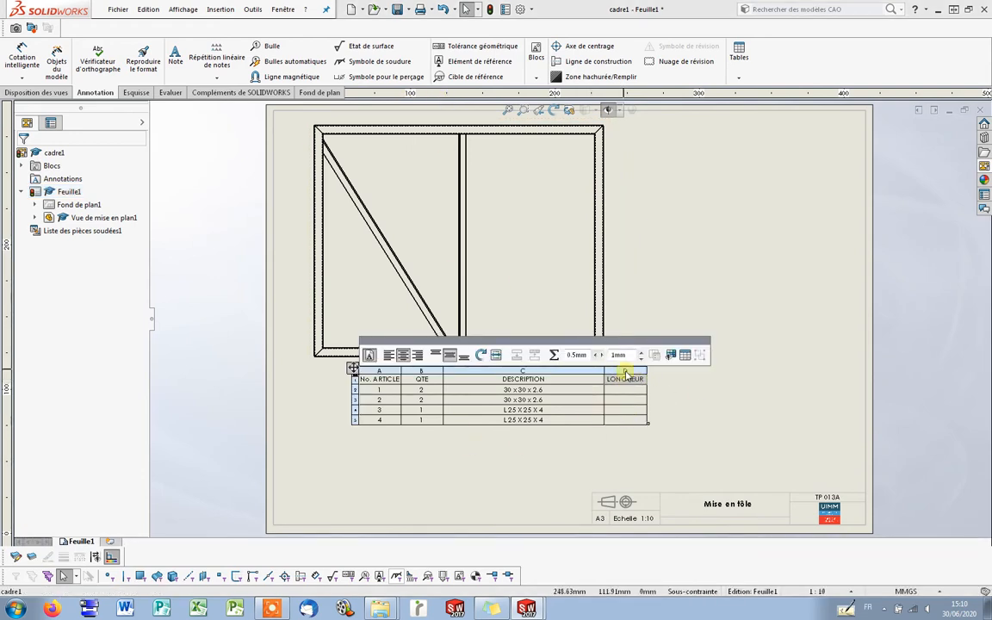
{"action": "left_click", "coordinate": [625, 371]}
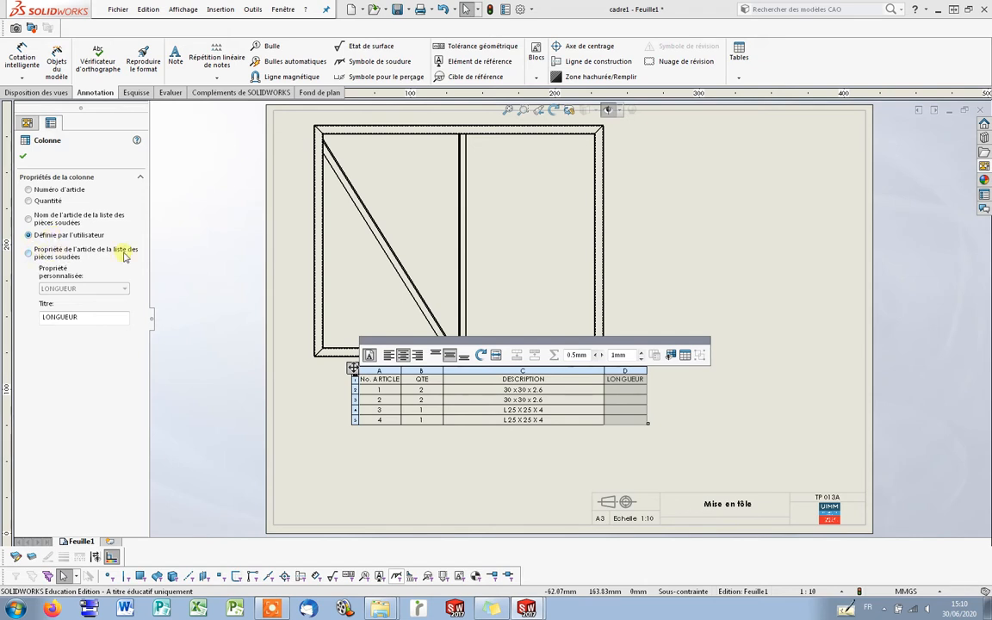
{"action": "left_click", "coordinate": [29, 253]}
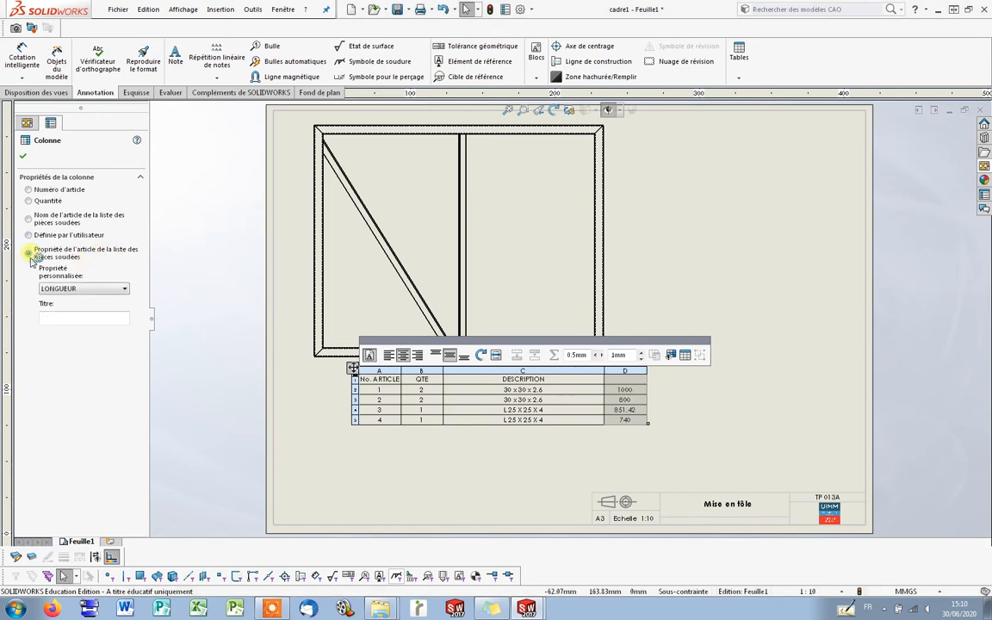
{"action": "left_click", "coordinate": [91, 287]}
{"action": "left_click", "coordinate": [91, 289]}
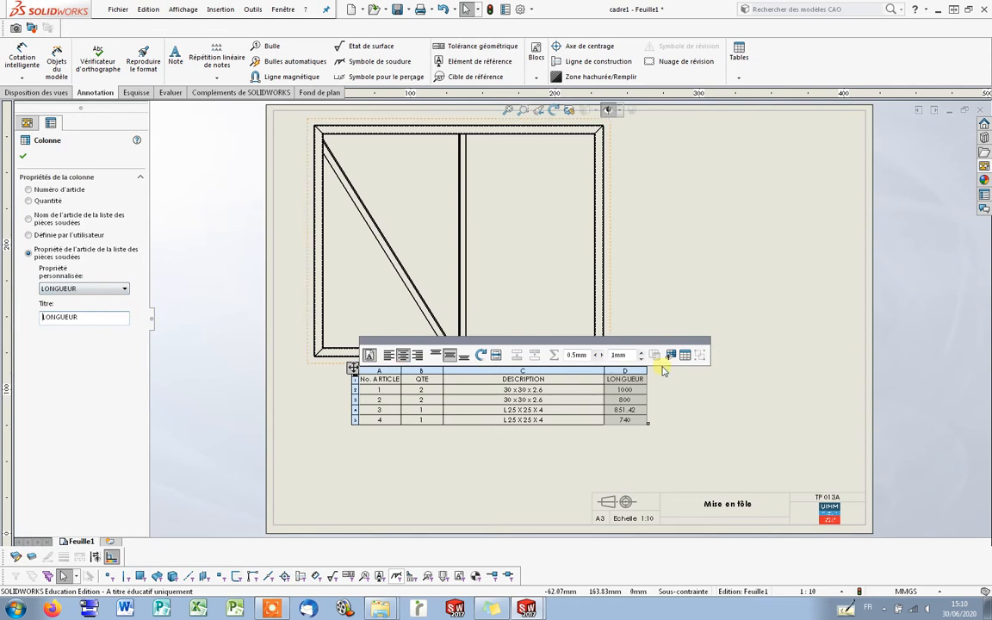
{"action": "left_click", "coordinate": [118, 293]}
{"action": "left_click", "coordinate": [99, 289]}
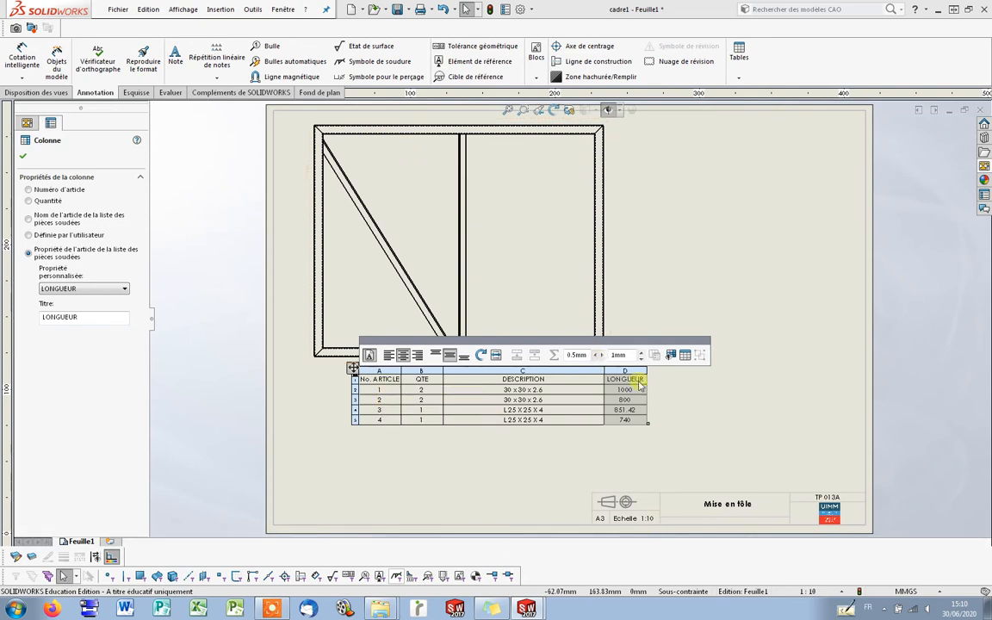
{"action": "left_click", "coordinate": [23, 157]}
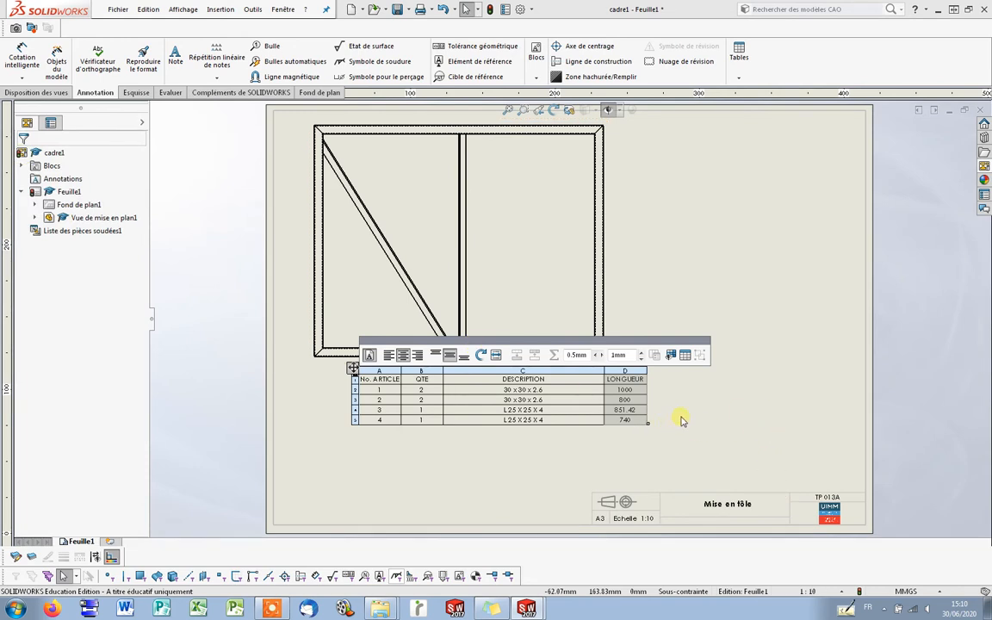
{"action": "left_click", "coordinate": [669, 392]}
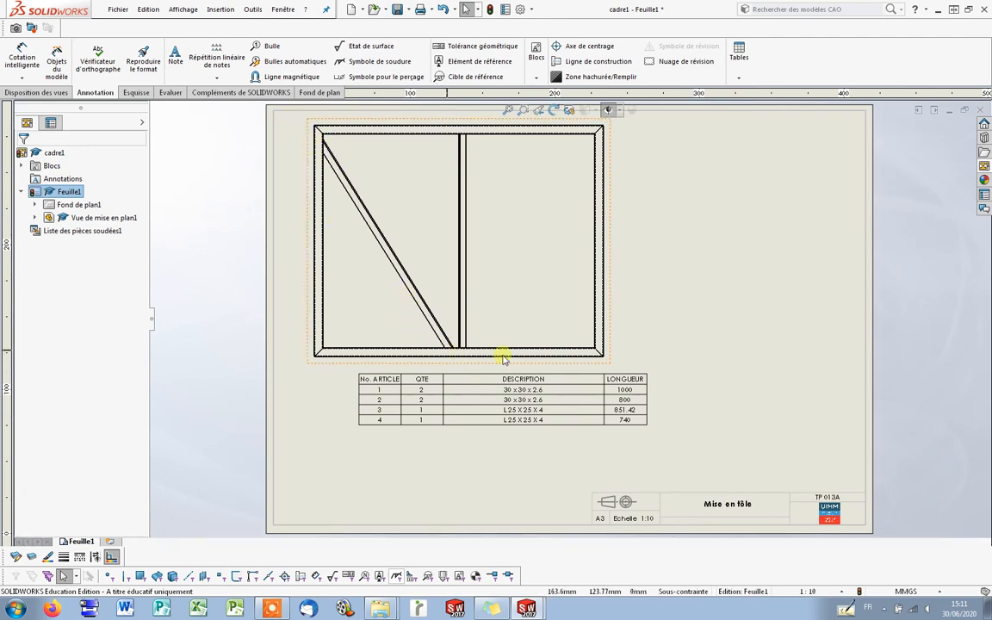
Insert a column right of LONGUEUR in the cut list table, linked to the ANGLE1 cut list item property
{"action": "left_click", "coordinate": [630, 379]}
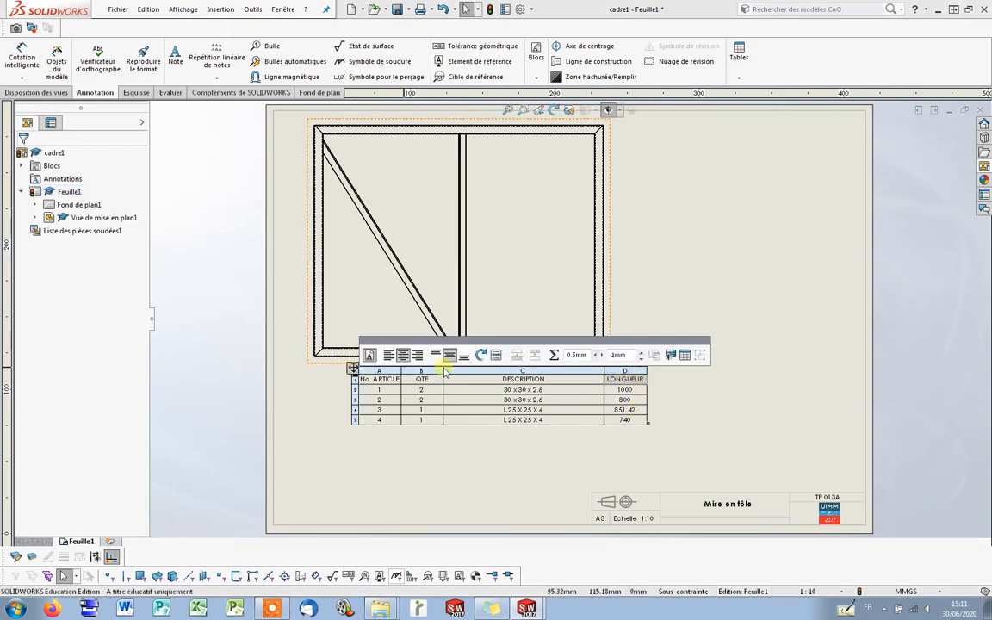
{"action": "right_click", "coordinate": [623, 372]}
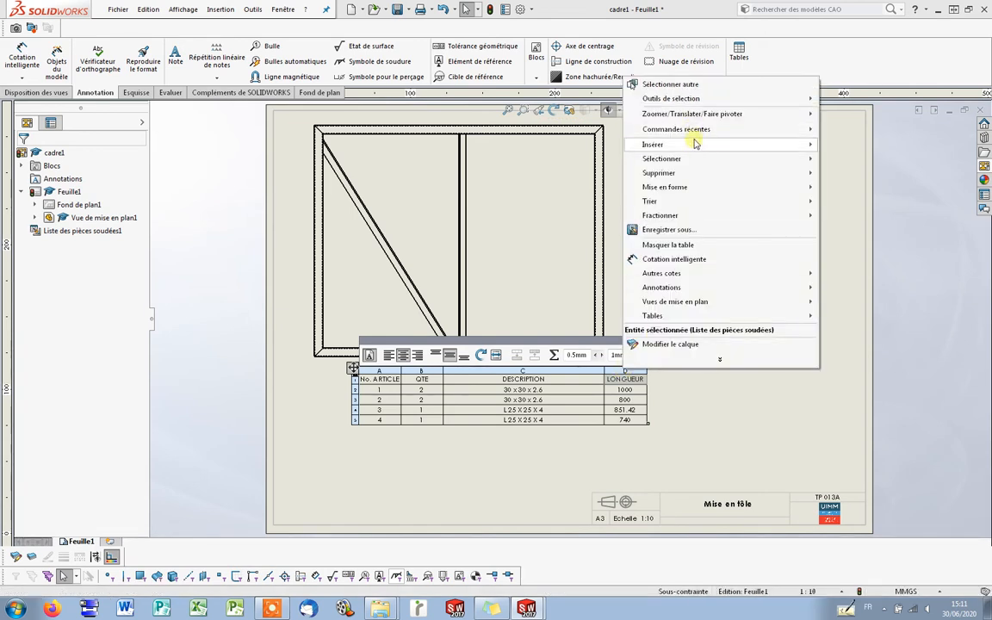
{"action": "mouse_move", "coordinate": [696, 143]}
{"action": "left_click", "coordinate": [566, 145]}
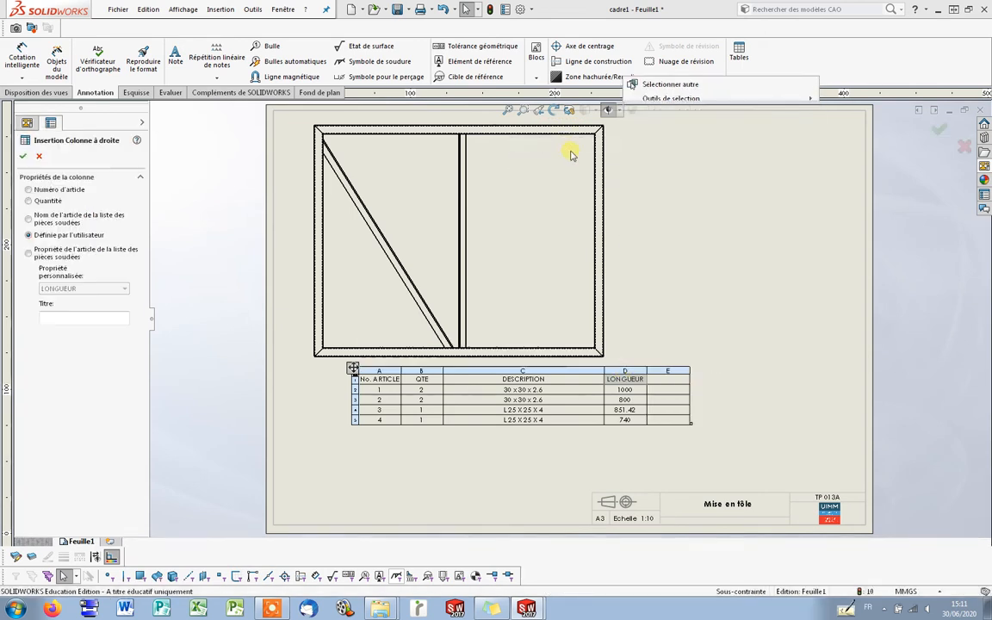
{"action": "left_click", "coordinate": [68, 257]}
{"action": "left_click", "coordinate": [93, 290]}
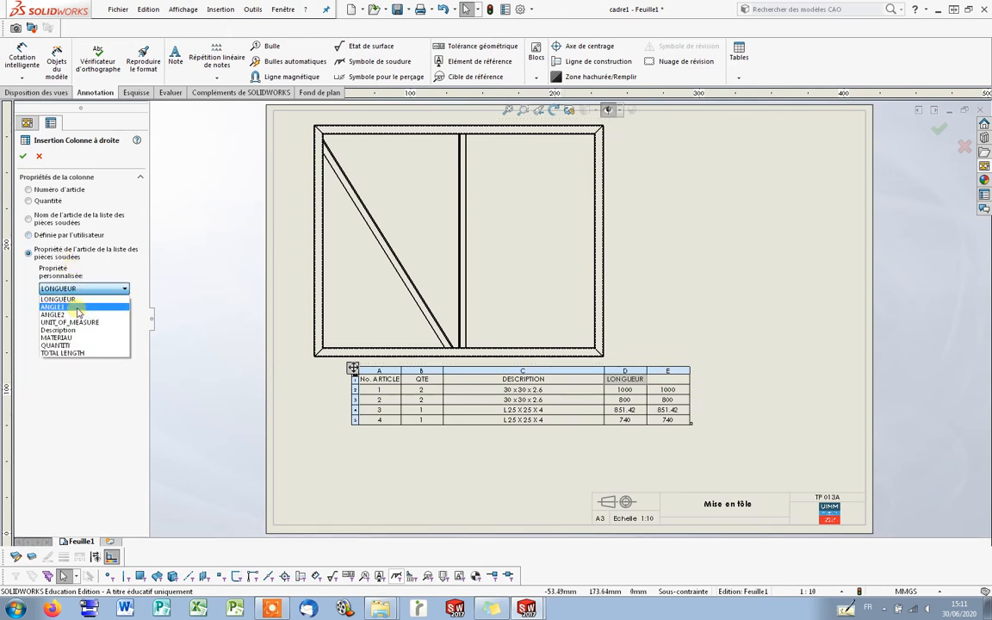
{"action": "left_click", "coordinate": [82, 298]}
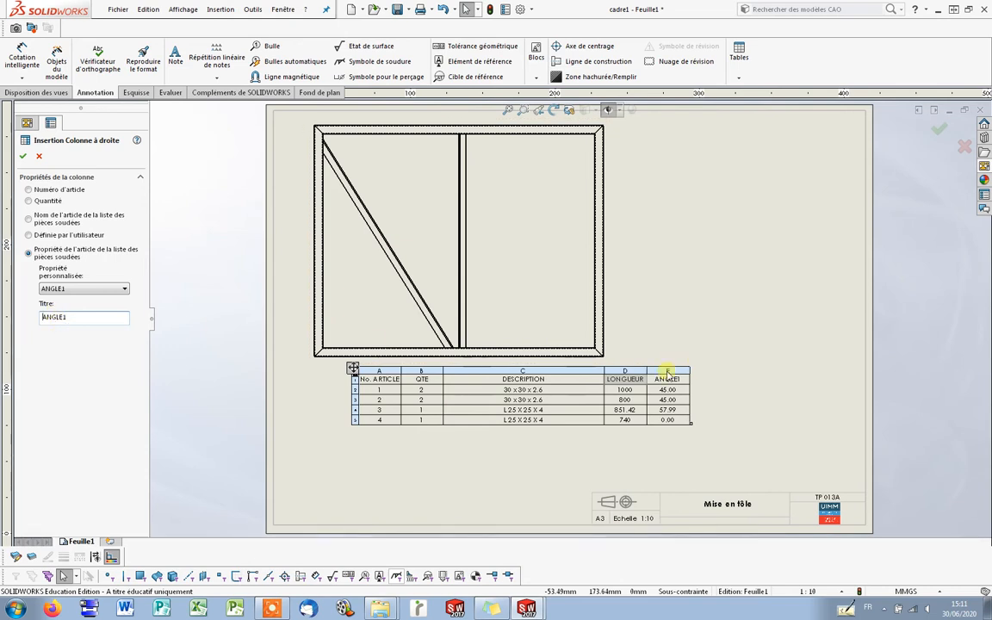
{"action": "left_click", "coordinate": [24, 156]}
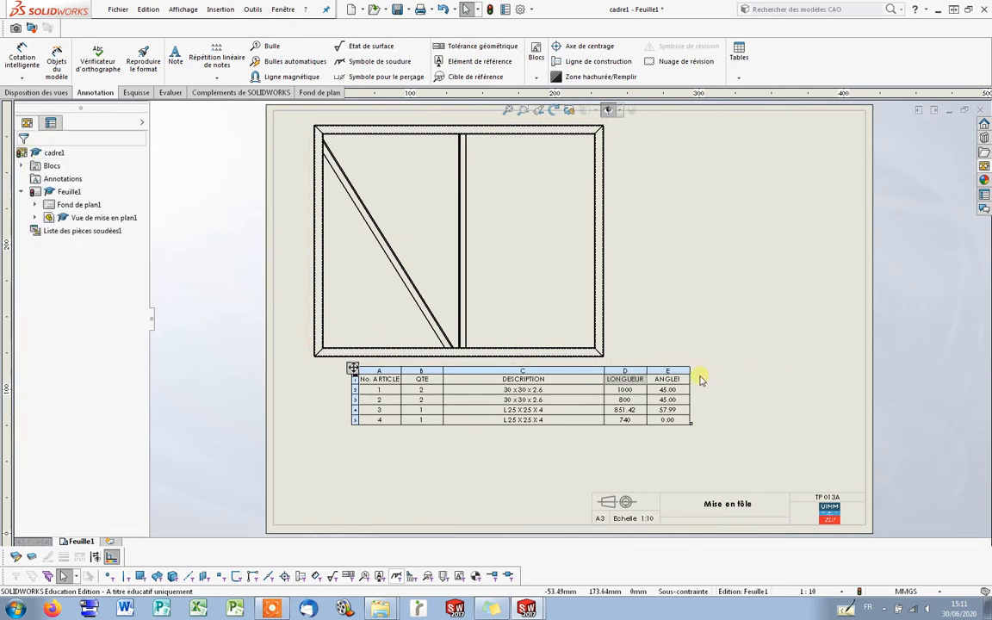
Insert a column right of ANGLE1 in the cut list table, linked to the ANGLE2 cut list item property
{"action": "left_click", "coordinate": [672, 372]}
{"action": "right_click", "coordinate": [673, 372]}
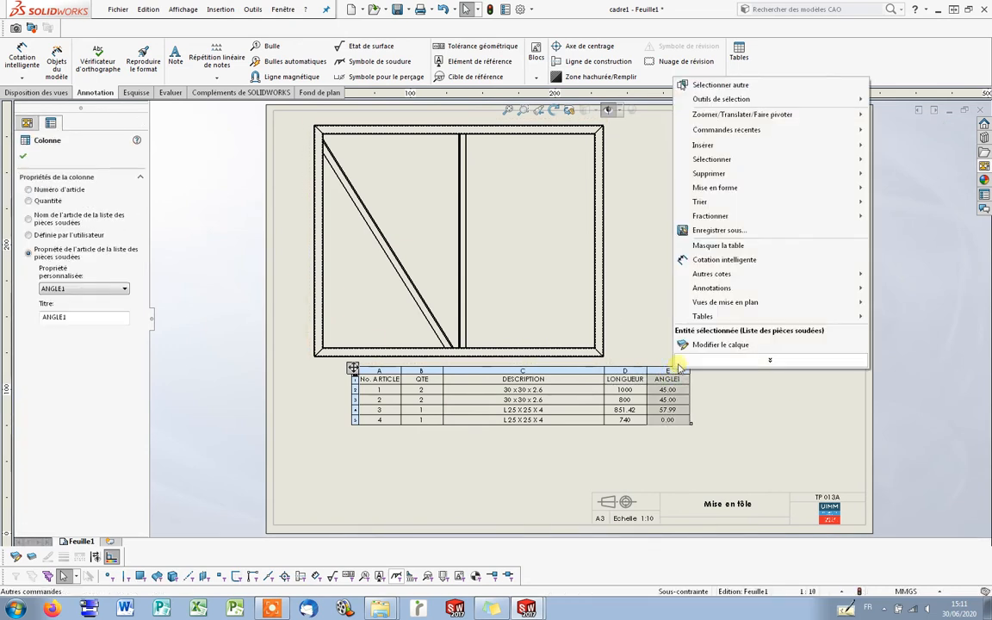
{"action": "mouse_move", "coordinate": [728, 146]}
{"action": "mouse_move", "coordinate": [623, 173]}
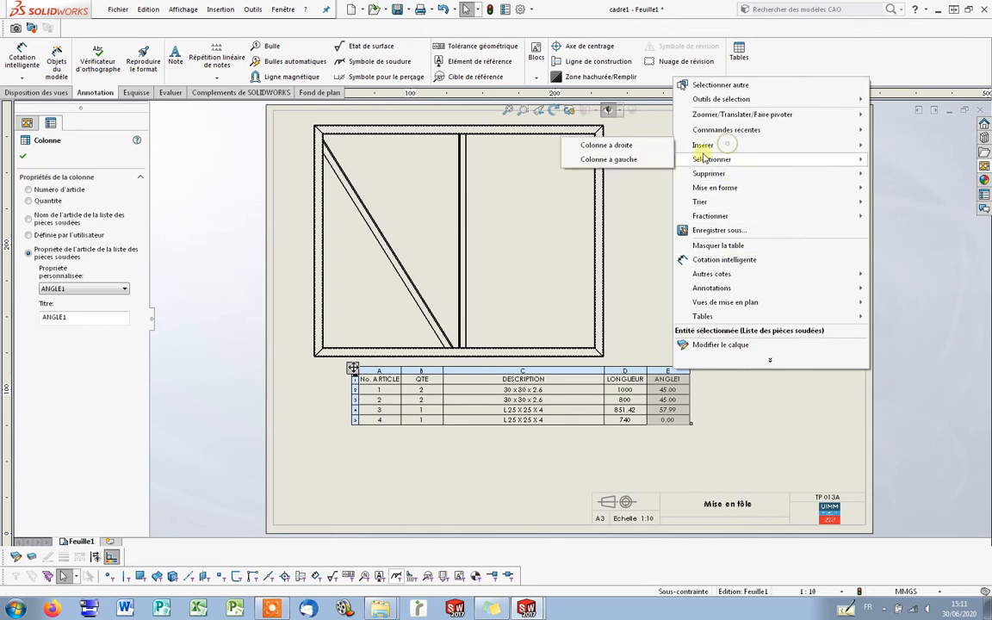
{"action": "left_click", "coordinate": [629, 147]}
{"action": "left_click", "coordinate": [55, 257]}
{"action": "left_click", "coordinate": [125, 288]}
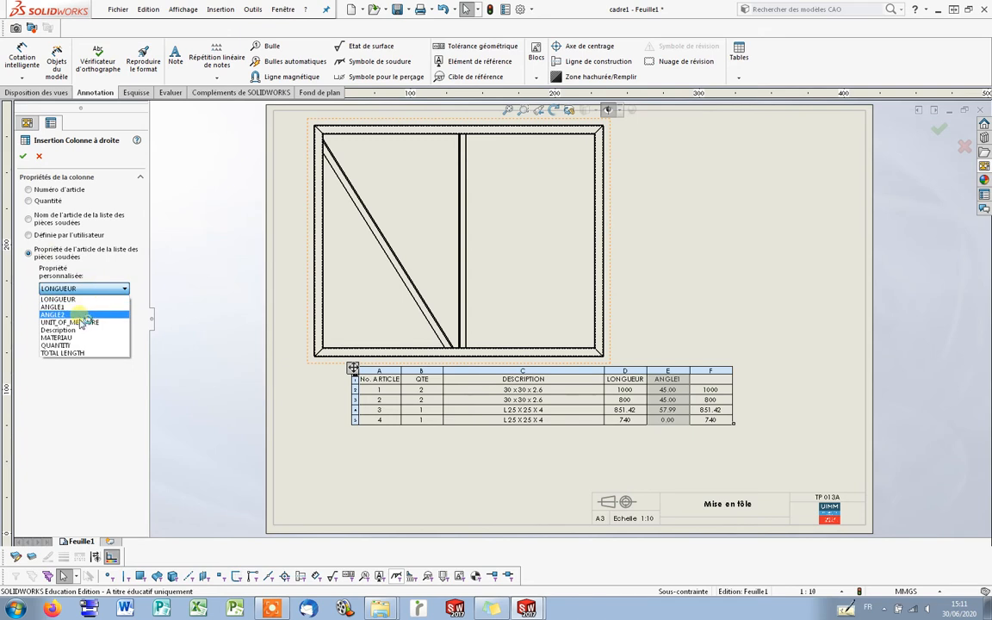
{"action": "left_click", "coordinate": [79, 315]}
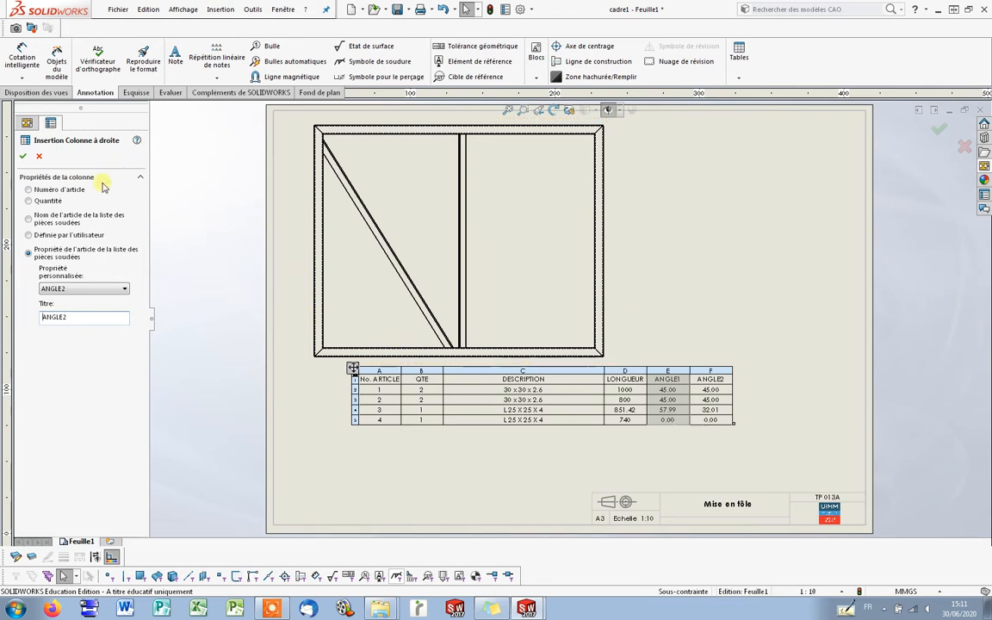
{"action": "left_click", "coordinate": [24, 156]}
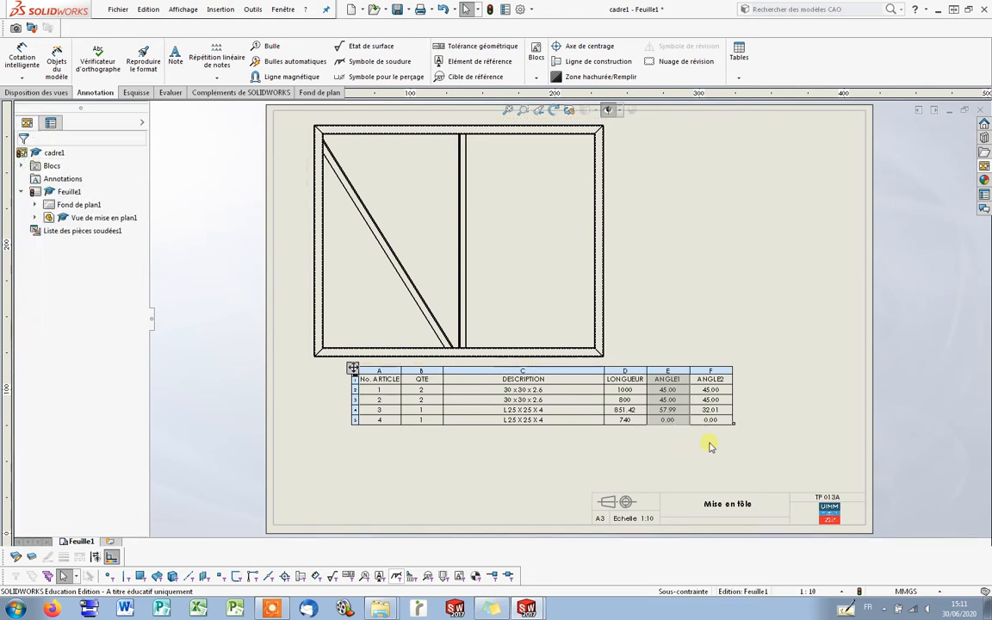
{"action": "left_click", "coordinate": [759, 351]}
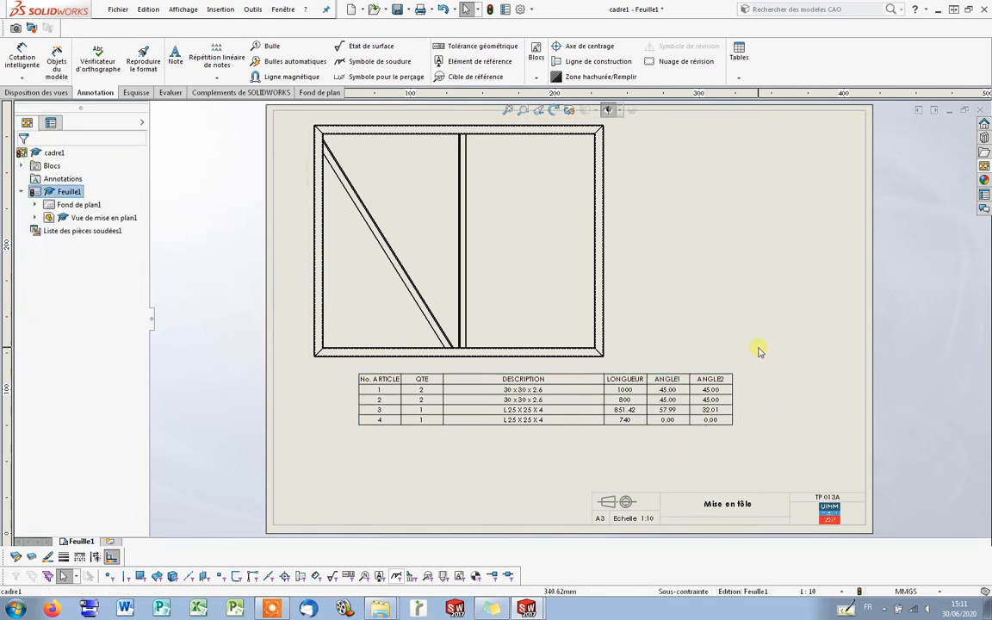
Insert a column right of ANGLE2 in the cut list table, linked to the MATERIAU cut list item property
{"action": "left_click", "coordinate": [712, 382]}
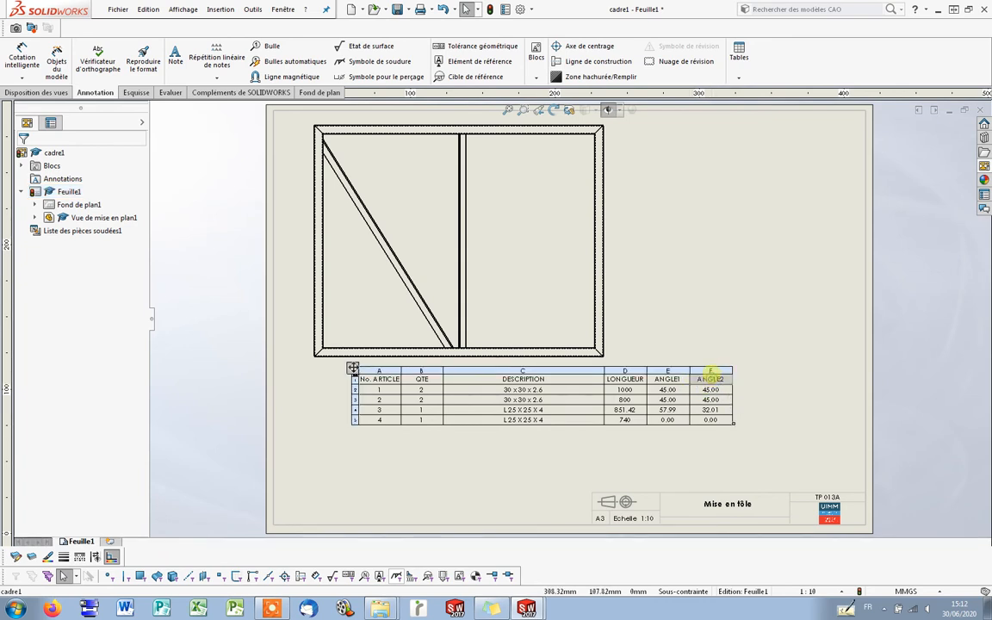
{"action": "right_click", "coordinate": [720, 370]}
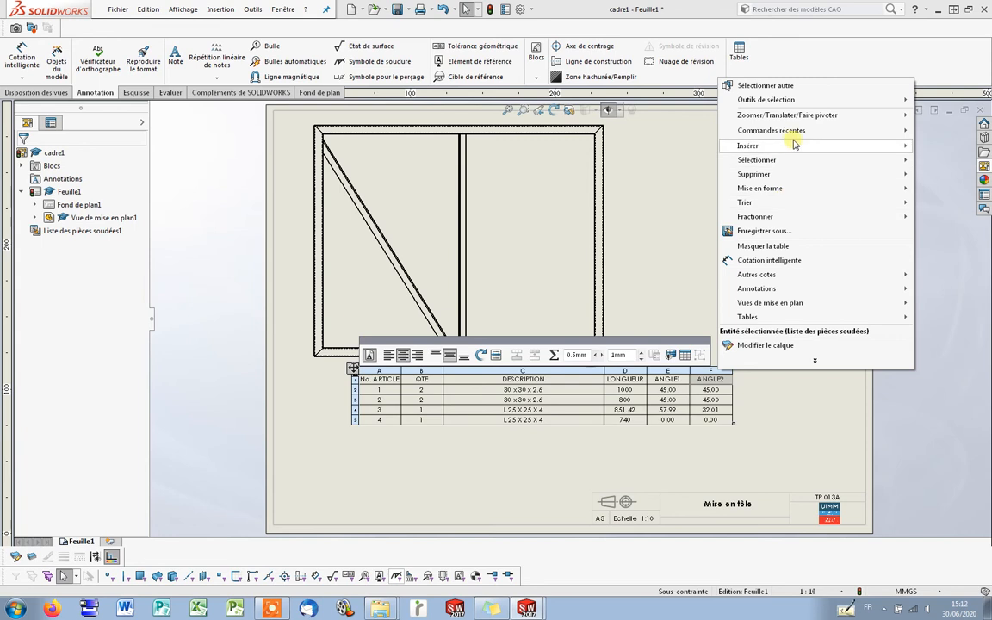
{"action": "mouse_move", "coordinate": [779, 145]}
{"action": "left_click", "coordinate": [672, 145]}
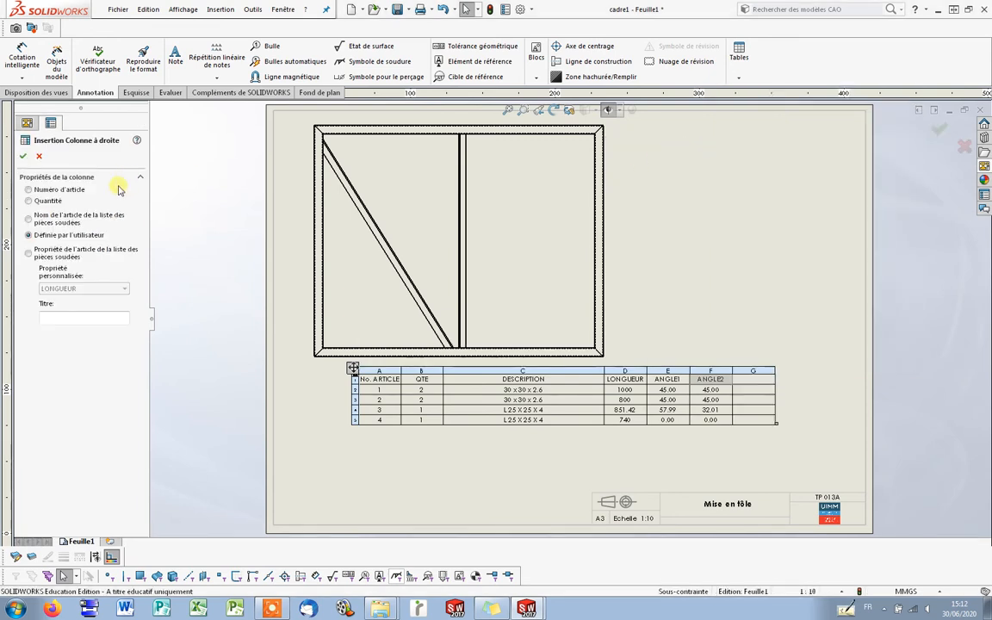
{"action": "left_click", "coordinate": [62, 258]}
{"action": "left_click", "coordinate": [60, 289]}
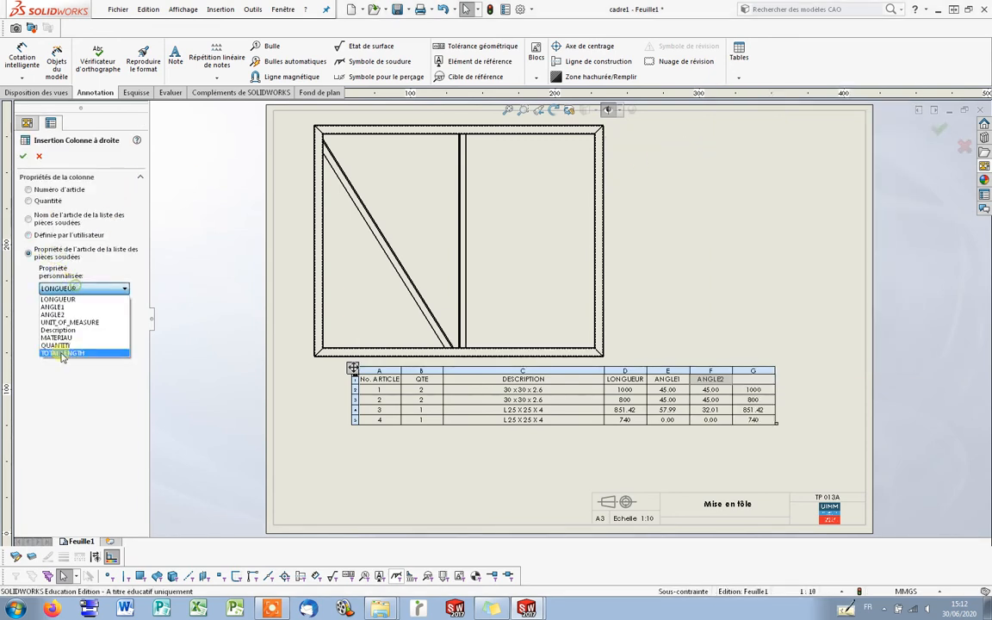
{"action": "left_click", "coordinate": [64, 353]}
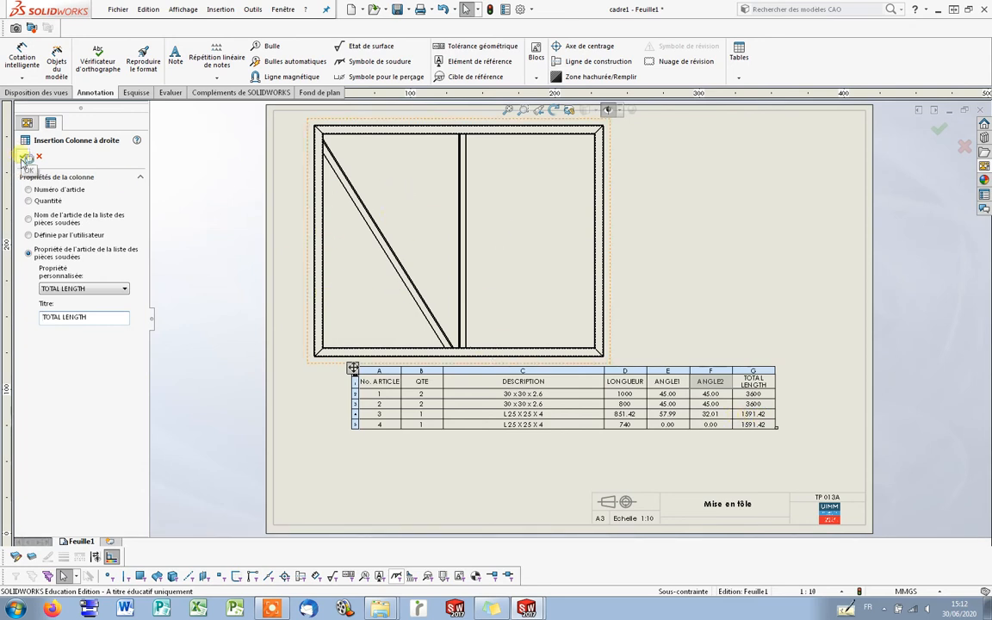
{"action": "left_click", "coordinate": [82, 289]}
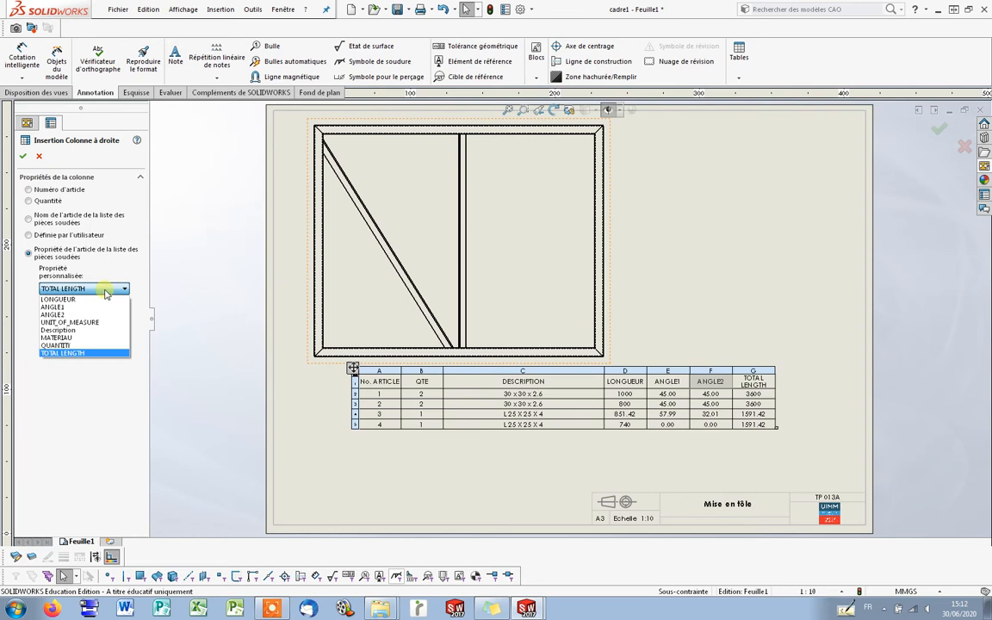
{"action": "left_click", "coordinate": [77, 337]}
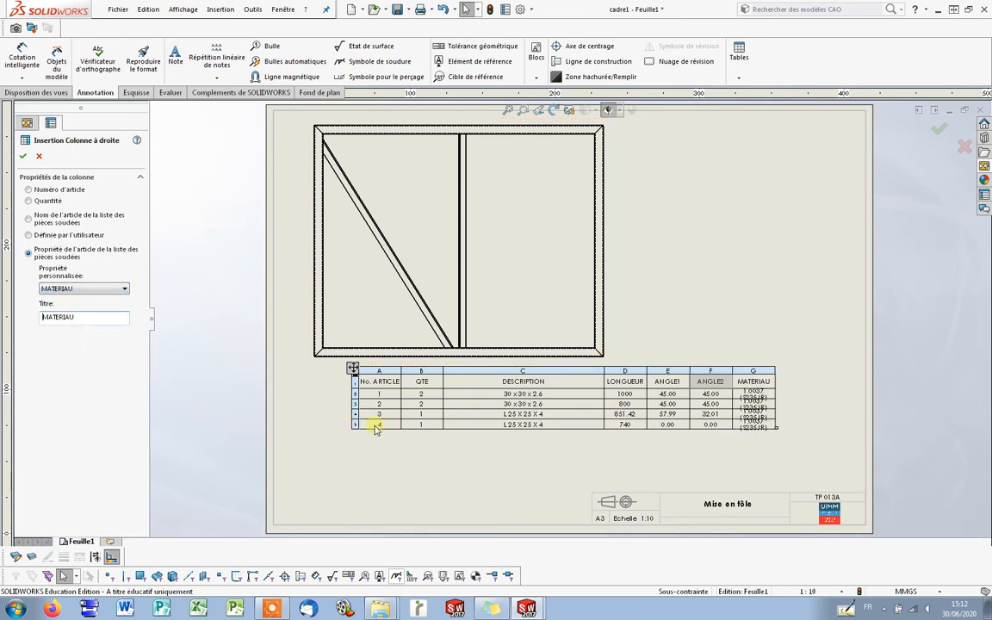
{"action": "left_click", "coordinate": [22, 155]}
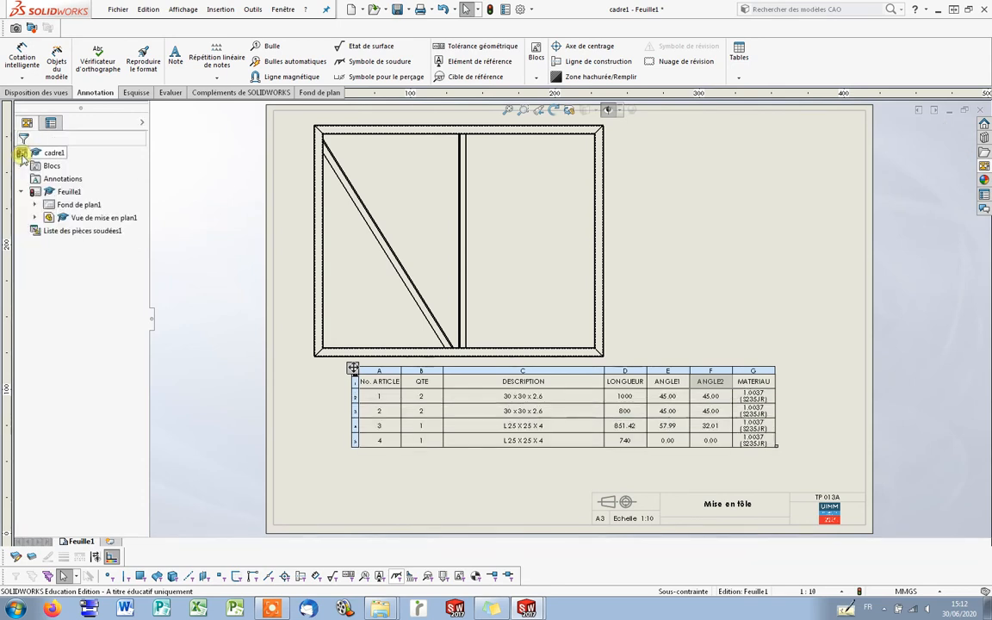
Insert a column between ANGLE2 and MATERIAU, linked to the TOTAL LENGTH cut list item property
{"action": "right_click", "coordinate": [726, 374]}
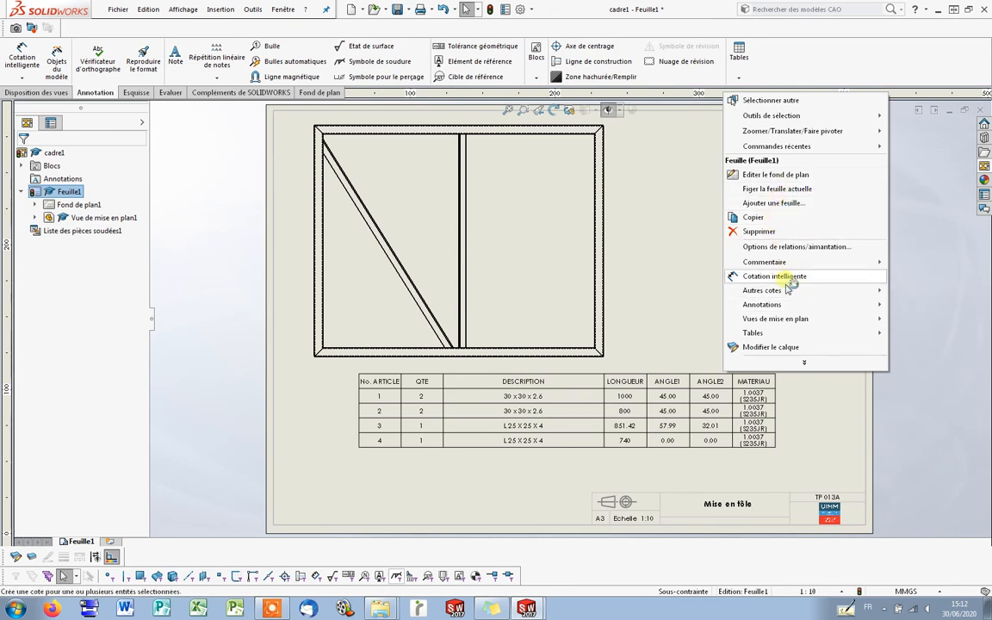
{"action": "left_click", "coordinate": [708, 379]}
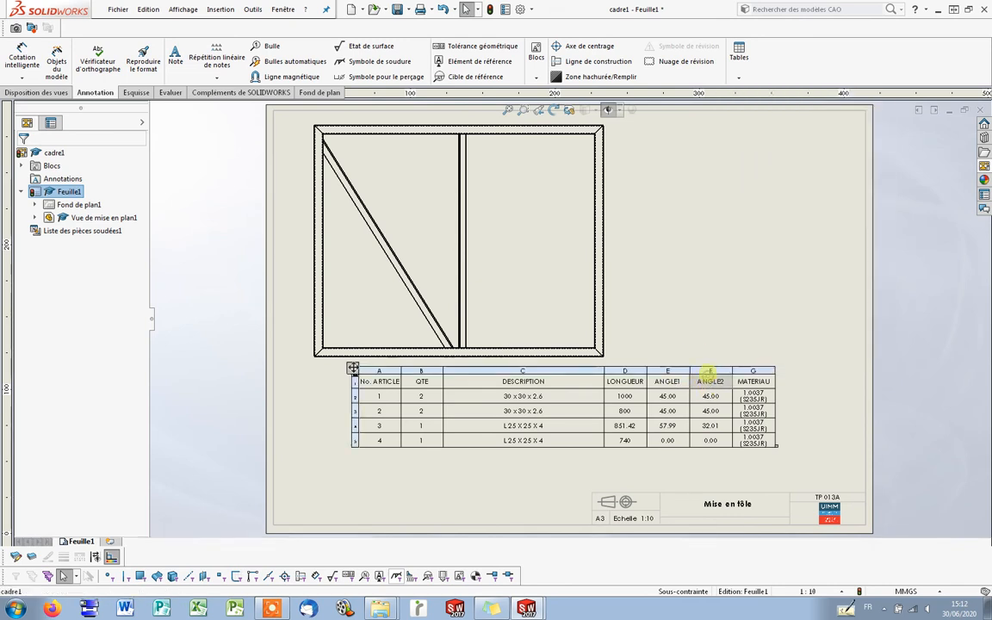
{"action": "right_click", "coordinate": [711, 372]}
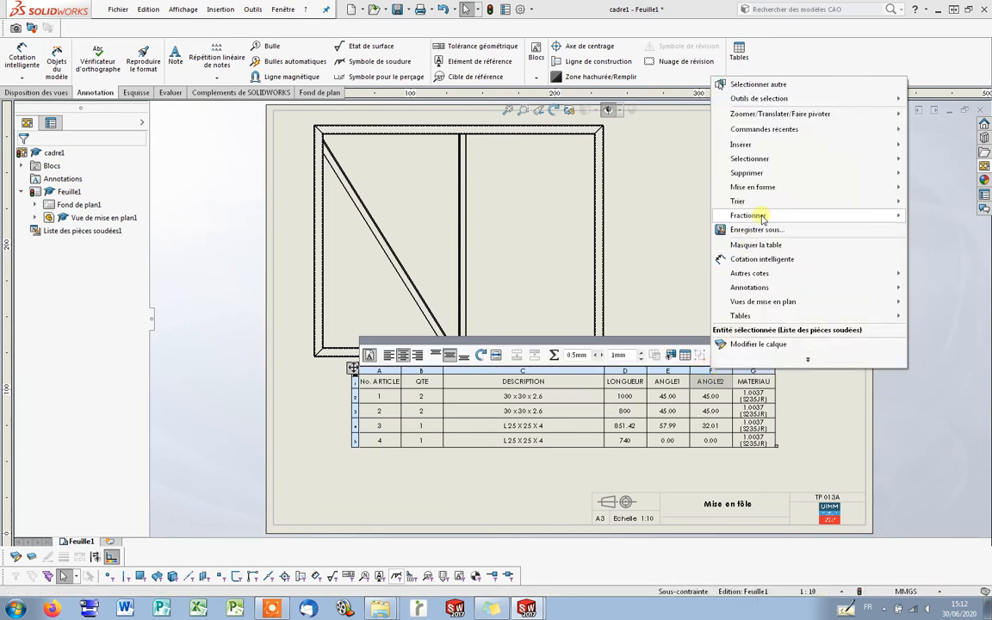
{"action": "left_click", "coordinate": [766, 144]}
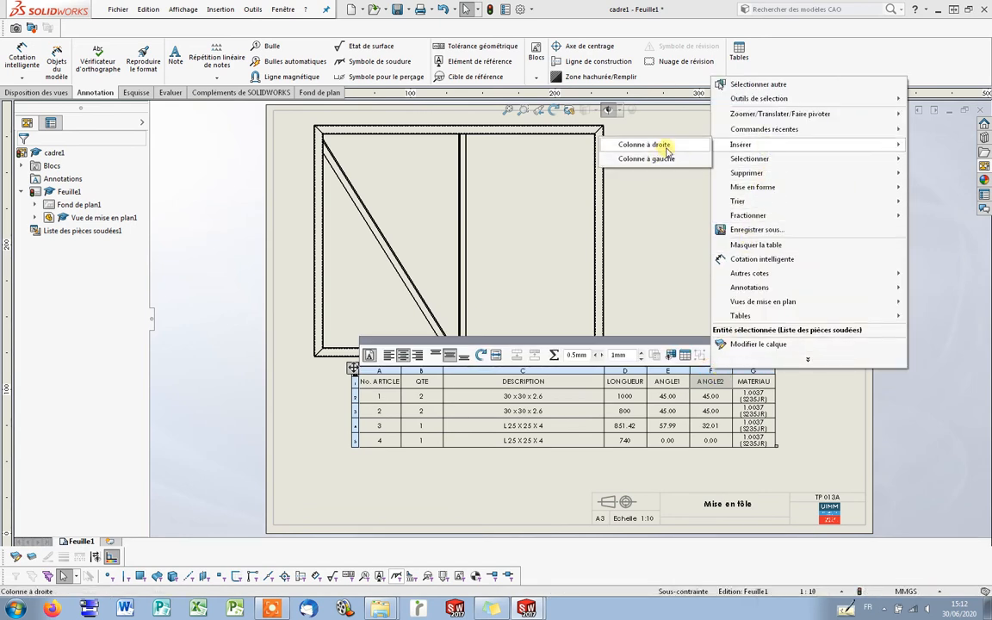
{"action": "left_click", "coordinate": [659, 145]}
{"action": "left_click", "coordinate": [752, 372]}
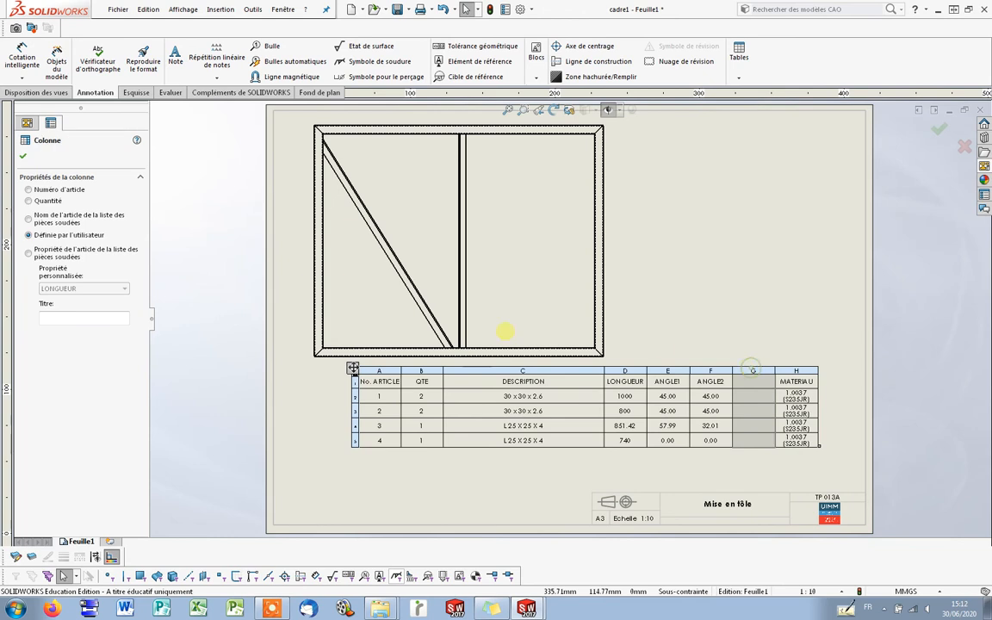
{"action": "left_click", "coordinate": [70, 249]}
{"action": "left_click", "coordinate": [84, 288]}
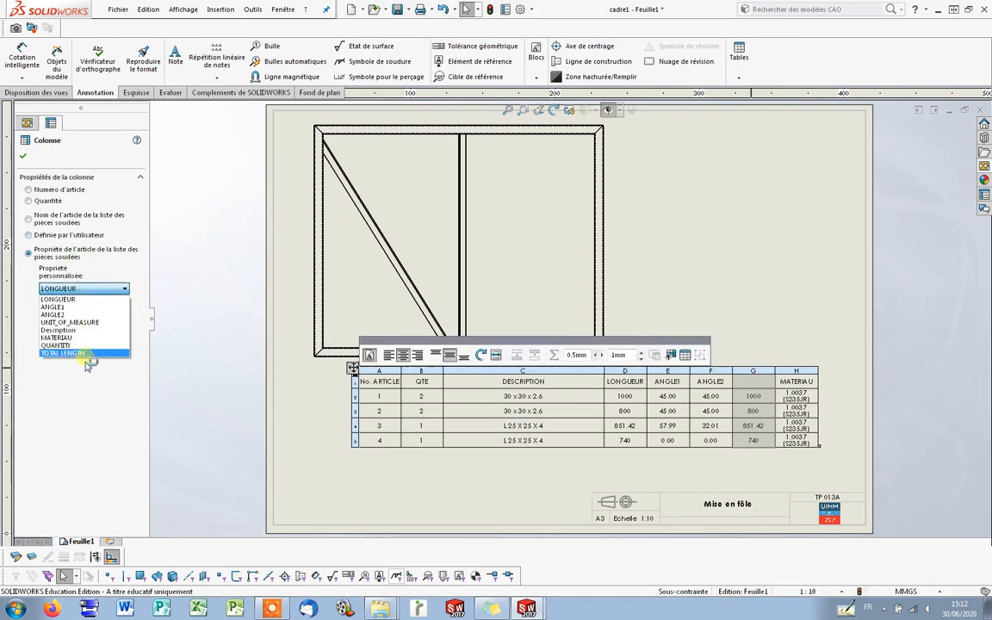
{"action": "left_click", "coordinate": [89, 353]}
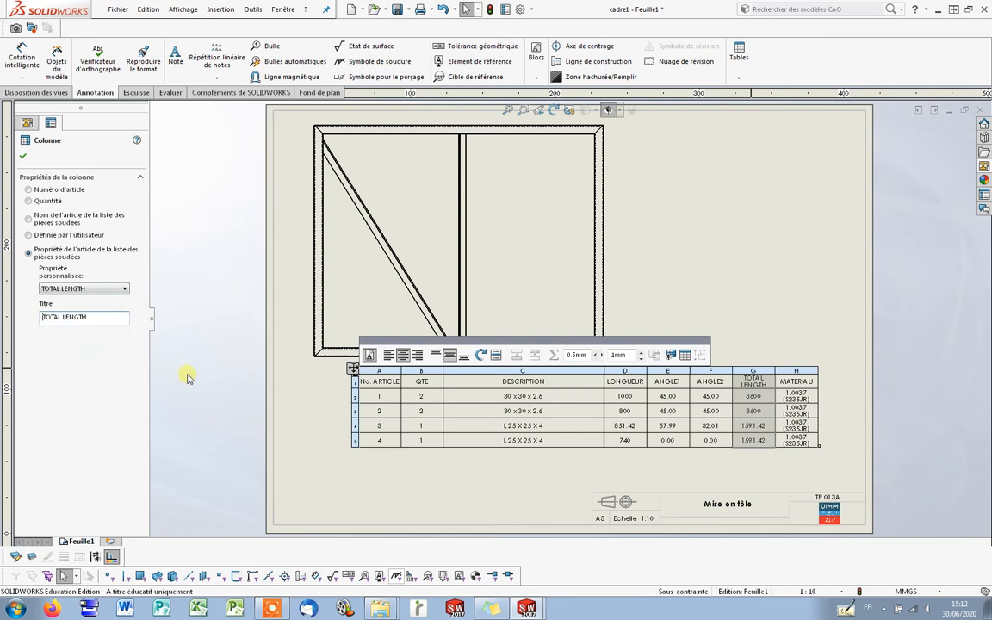
{"action": "left_click", "coordinate": [785, 318]}
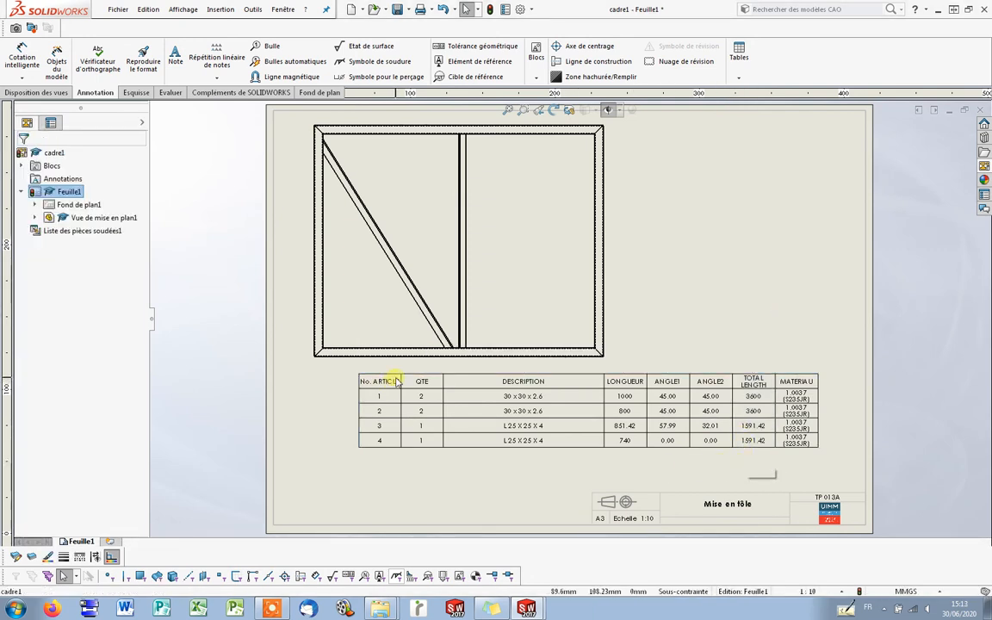
Move the cut list table so its left edge lines up roughly with the left side of the frame view
{"action": "left_click", "coordinate": [397, 381]}
{"action": "left_click_drag", "start_coordinate": [354, 375], "coordinate": [307, 368]}
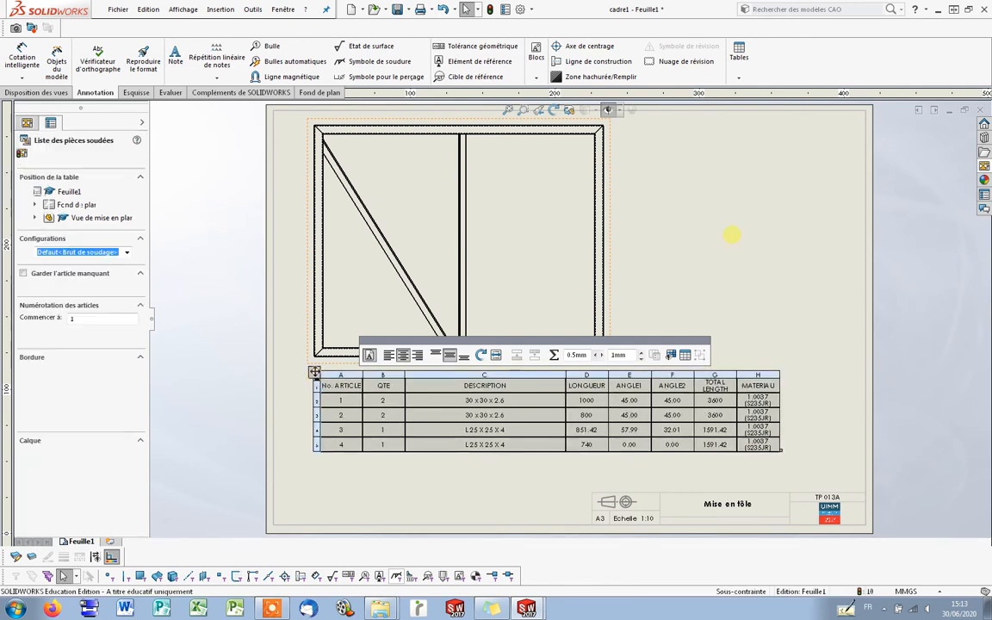
{"action": "left_click", "coordinate": [652, 269]}
Add circular item-number balloons to the frame's right upright, middle upright, diagonal brace and top member
{"action": "left_click", "coordinate": [271, 46]}
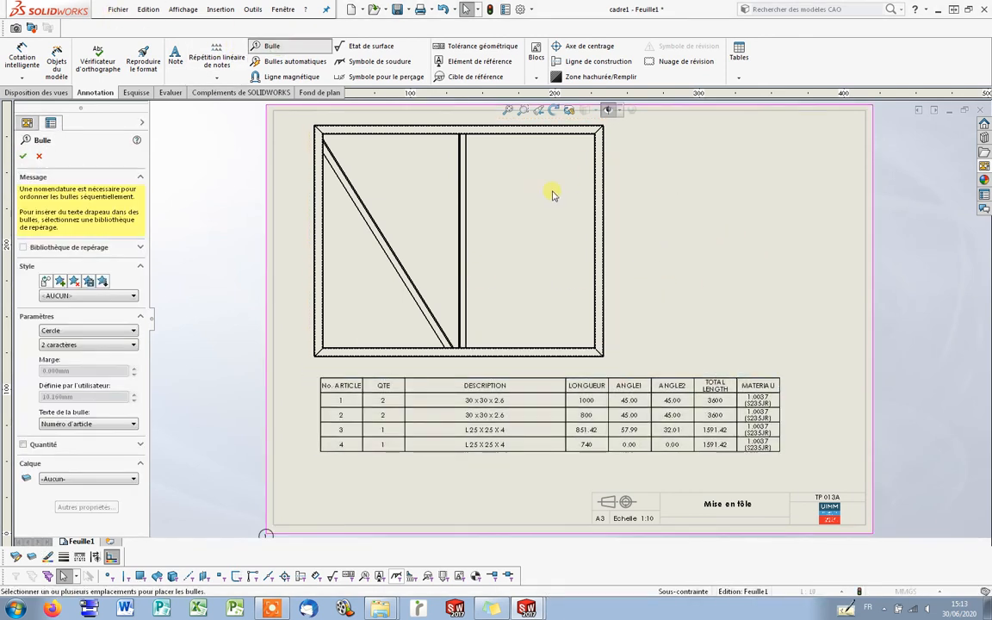
{"action": "left_click", "coordinate": [601, 217]}
{"action": "left_click", "coordinate": [635, 205]}
{"action": "left_click", "coordinate": [464, 219]}
{"action": "left_click", "coordinate": [512, 204]}
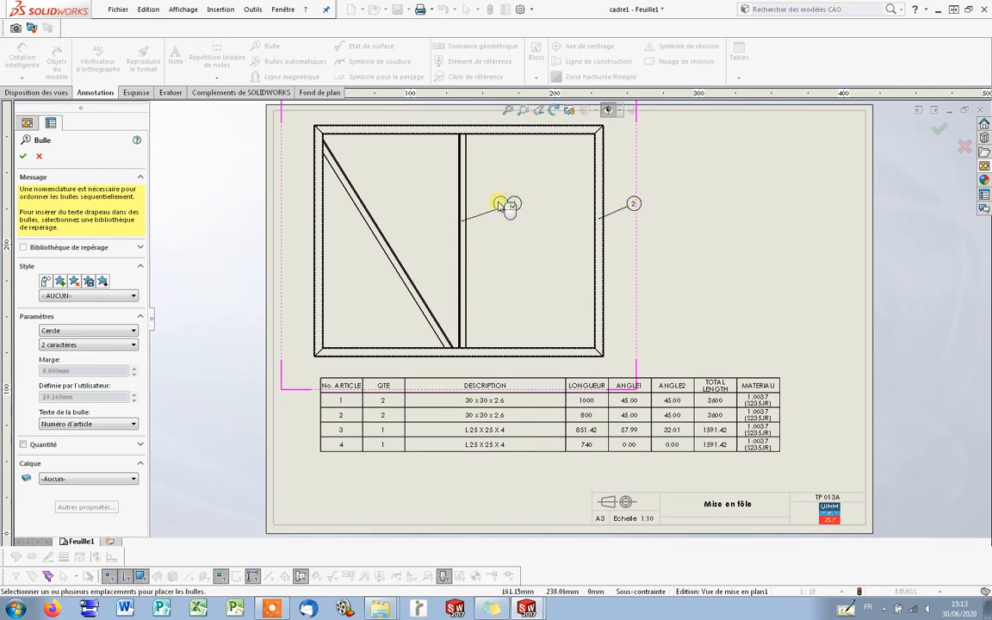
{"action": "left_click", "coordinate": [379, 233]}
{"action": "left_click", "coordinate": [406, 204]}
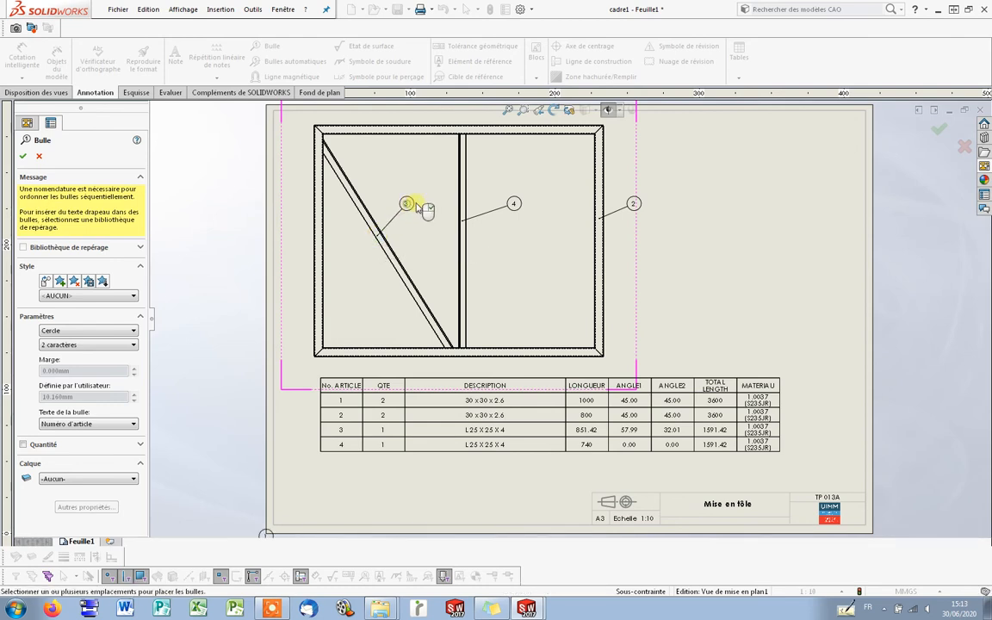
{"action": "left_click", "coordinate": [420, 130]}
{"action": "left_click", "coordinate": [429, 167]}
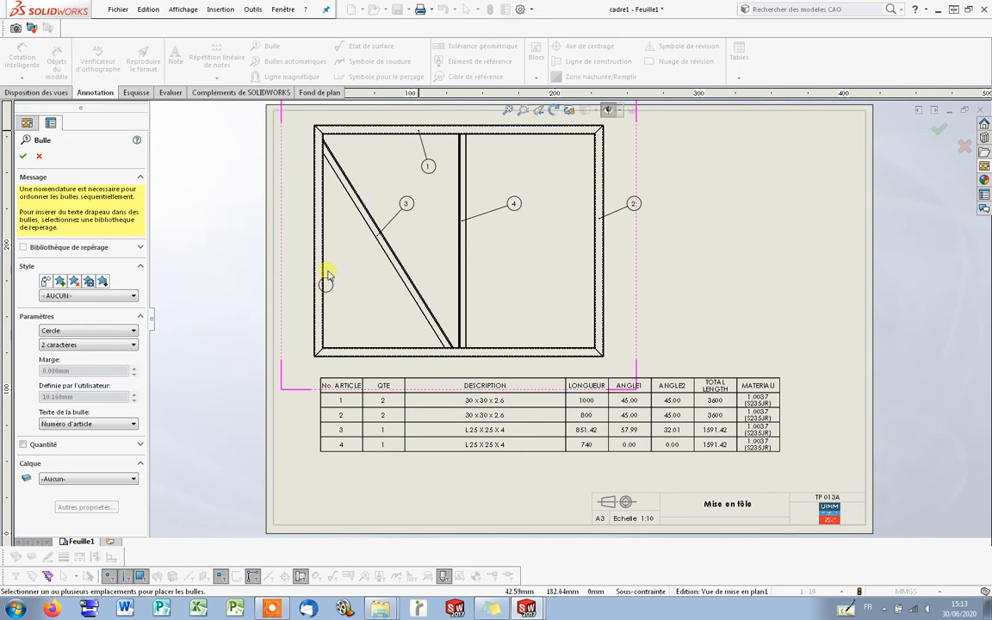
Add a balloon to the frame's left upright, finish the Balloon command, and delete that duplicate balloon
{"action": "left_click", "coordinate": [317, 289]}
{"action": "left_click", "coordinate": [349, 273]}
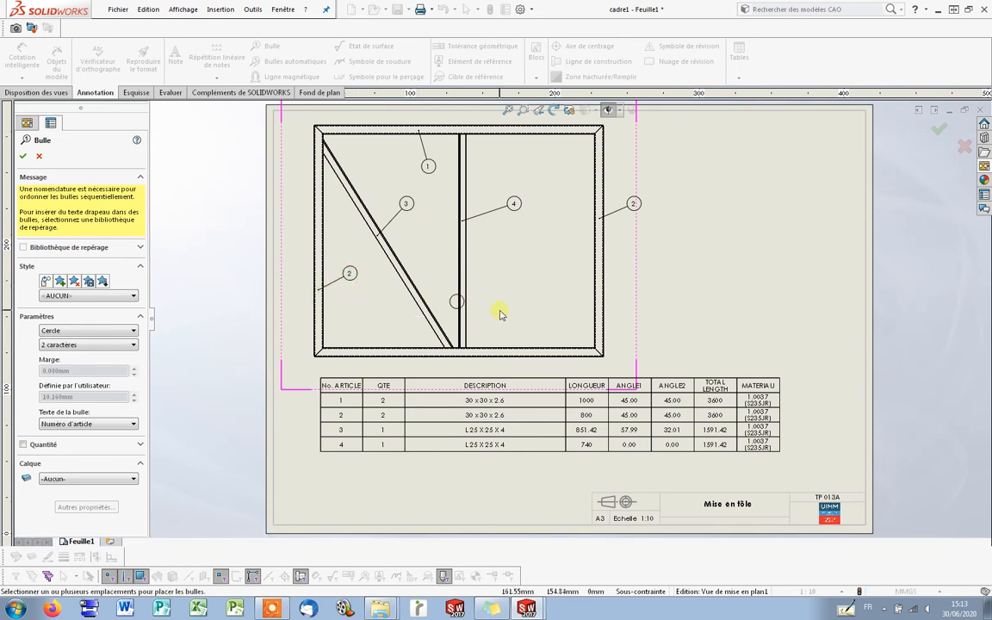
{"action": "left_click", "coordinate": [23, 158]}
{"action": "left_click", "coordinate": [349, 273]}
{"action": "key", "text": "Delete"}
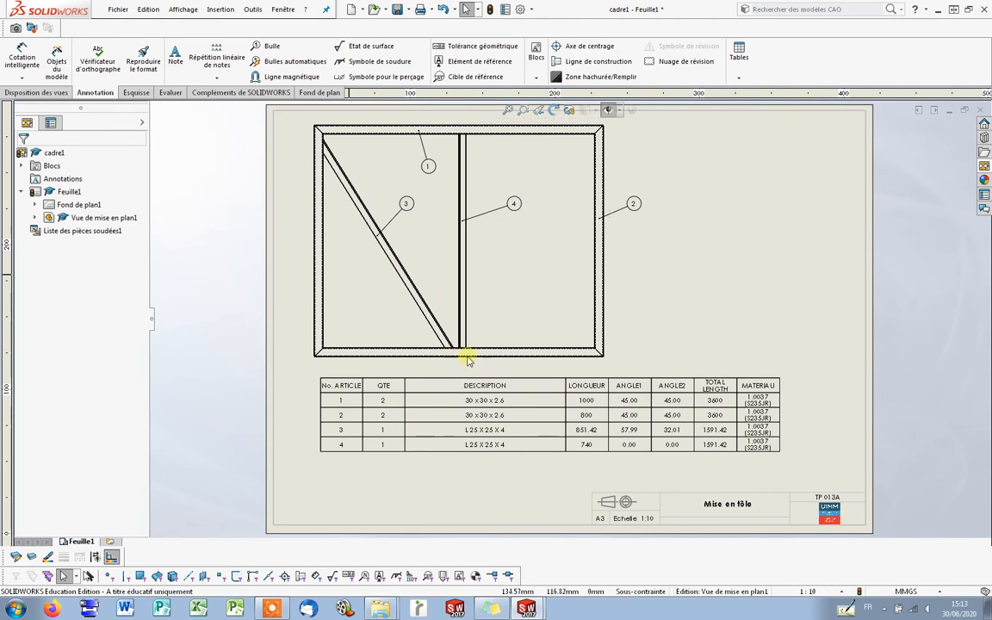
Open the frame part from its front view in the drawing
{"action": "left_click", "coordinate": [766, 245]}
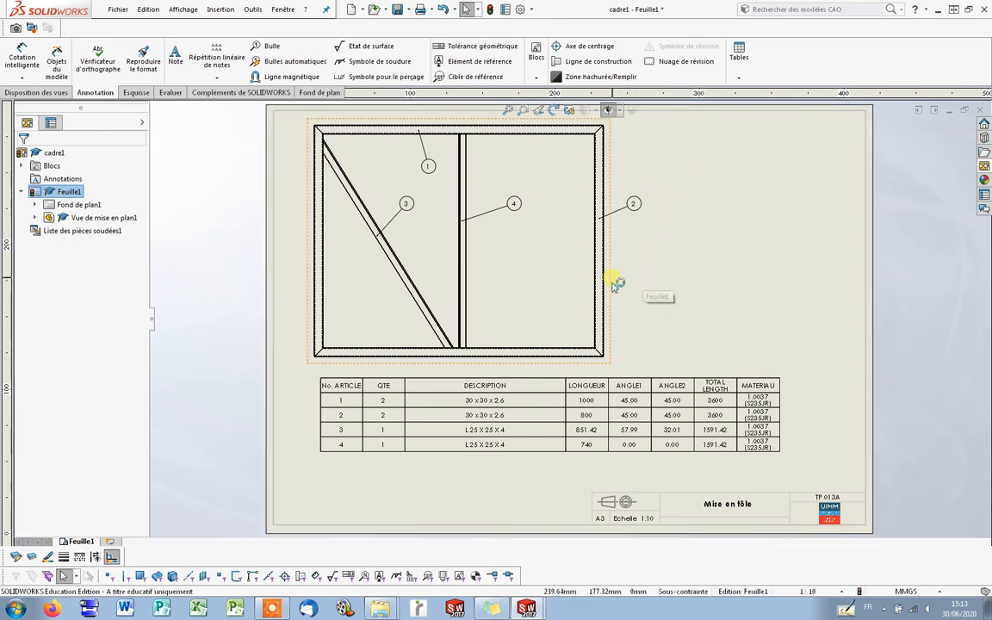
{"action": "left_click", "coordinate": [580, 277]}
{"action": "right_click", "coordinate": [585, 264]}
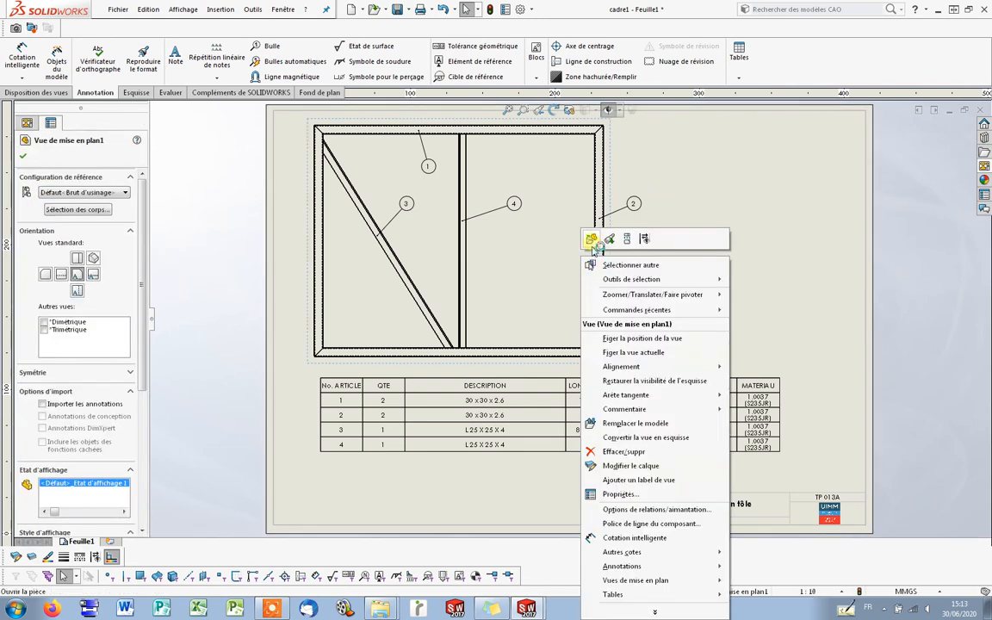
{"action": "left_click", "coordinate": [590, 239]}
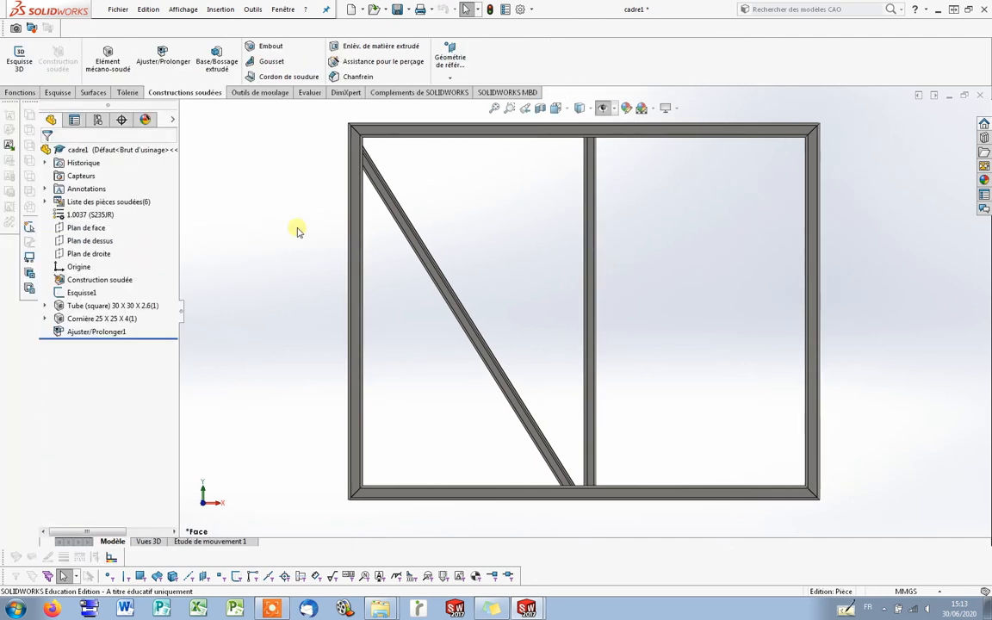
Create a new exploded view for the Défaut configuration and move the frame's top member about 68 mm upward along Y
{"action": "left_click", "coordinate": [99, 121]}
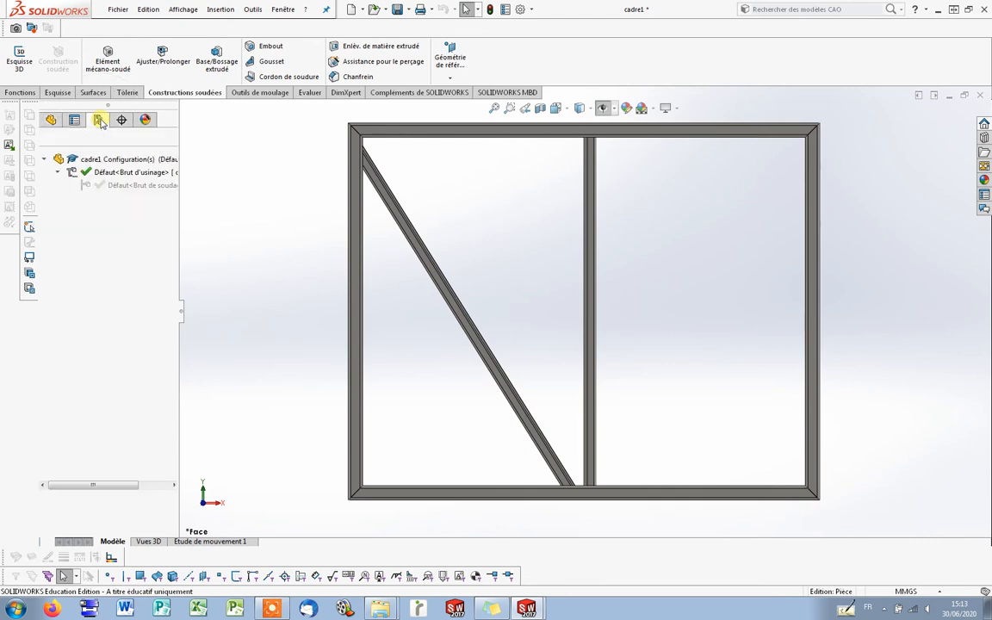
{"action": "right_click", "coordinate": [113, 176]}
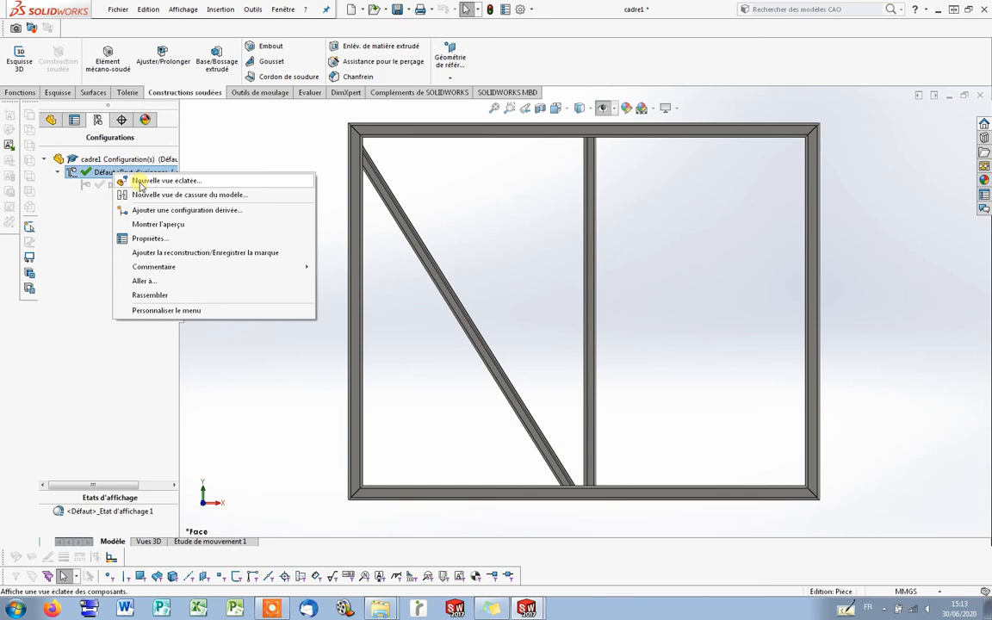
{"action": "left_click", "coordinate": [140, 182]}
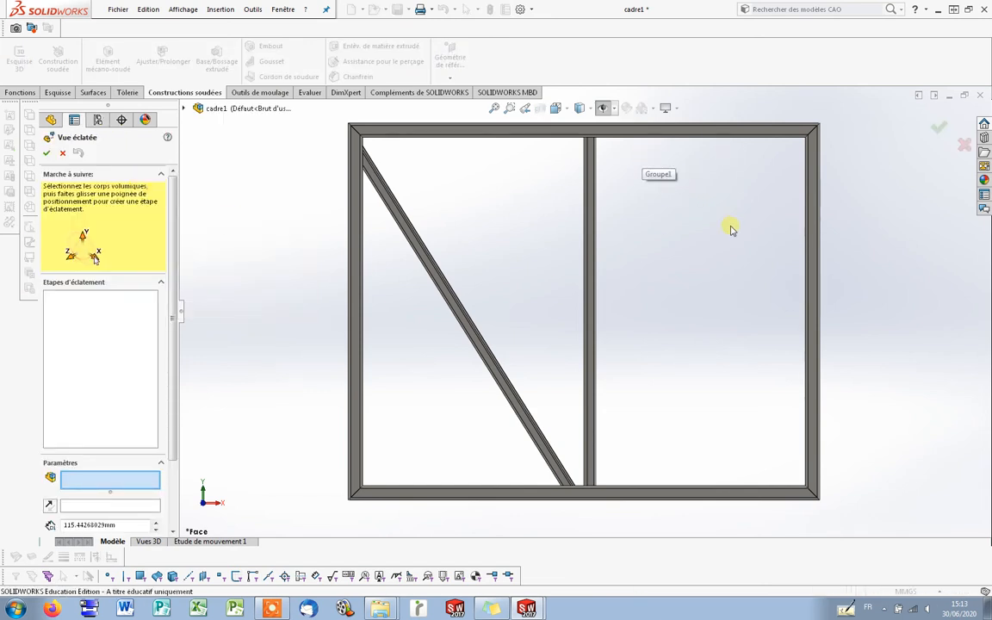
{"action": "scroll", "coordinate": [730, 227], "scroll_direction": "up", "scroll_amount": 3}
{"action": "middle_click_drag", "start_coordinate": [723, 226], "coordinate": [742, 244]}
{"action": "left_click", "coordinate": [638, 206]}
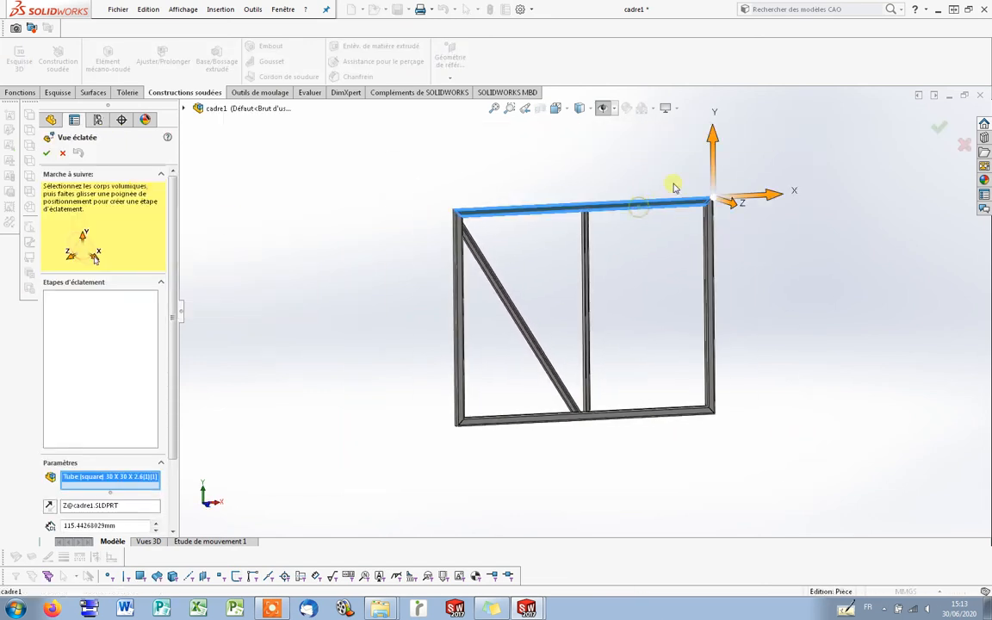
{"action": "left_click_drag", "start_coordinate": [716, 144], "coordinate": [712, 116]}
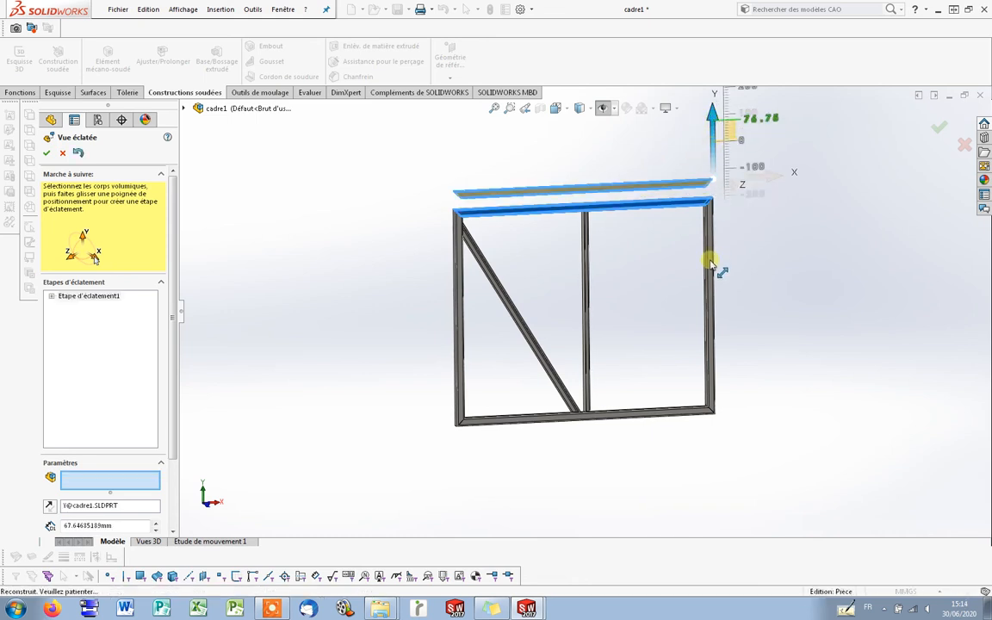
Explode the bottom member about 103 mm downward and the left upright about 83 mm outward, and finish the exploded view
{"action": "left_click", "coordinate": [634, 415]}
{"action": "left_click_drag", "start_coordinate": [716, 343], "coordinate": [720, 410]}
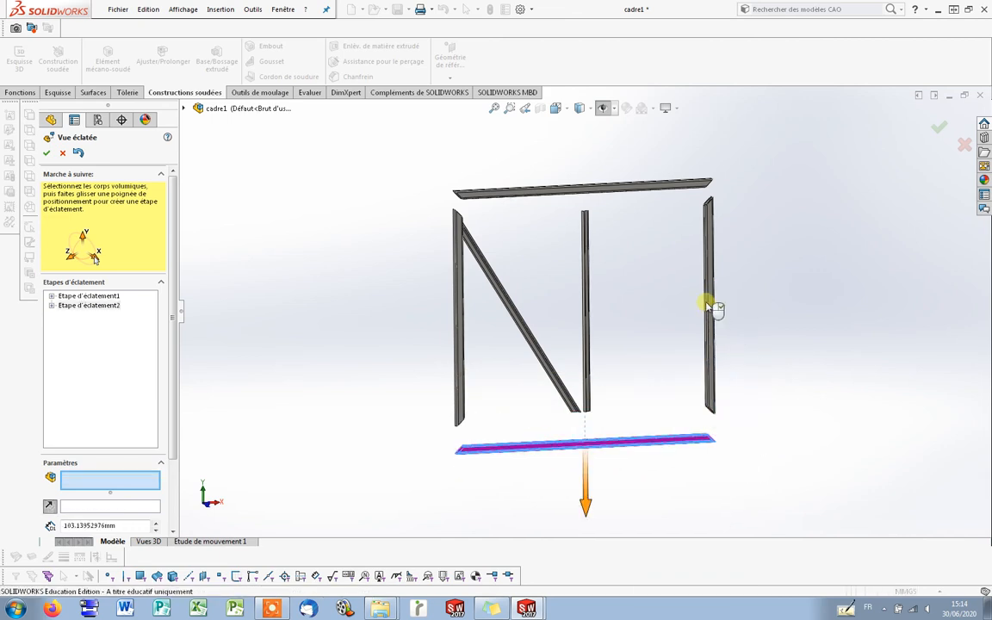
{"action": "left_click", "coordinate": [459, 312]}
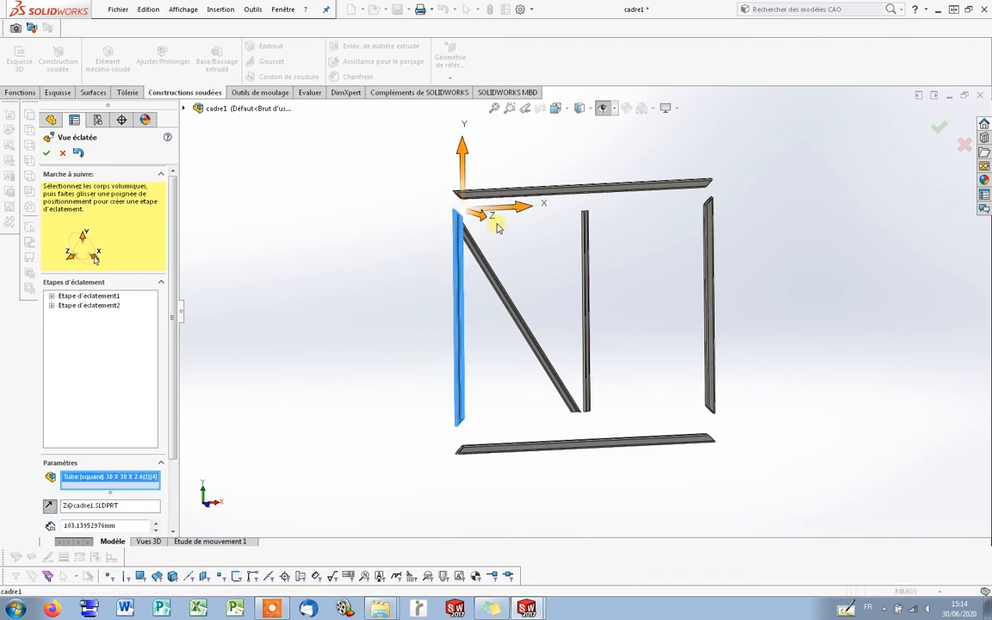
{"action": "left_click_drag", "start_coordinate": [517, 210], "coordinate": [340, 197]}
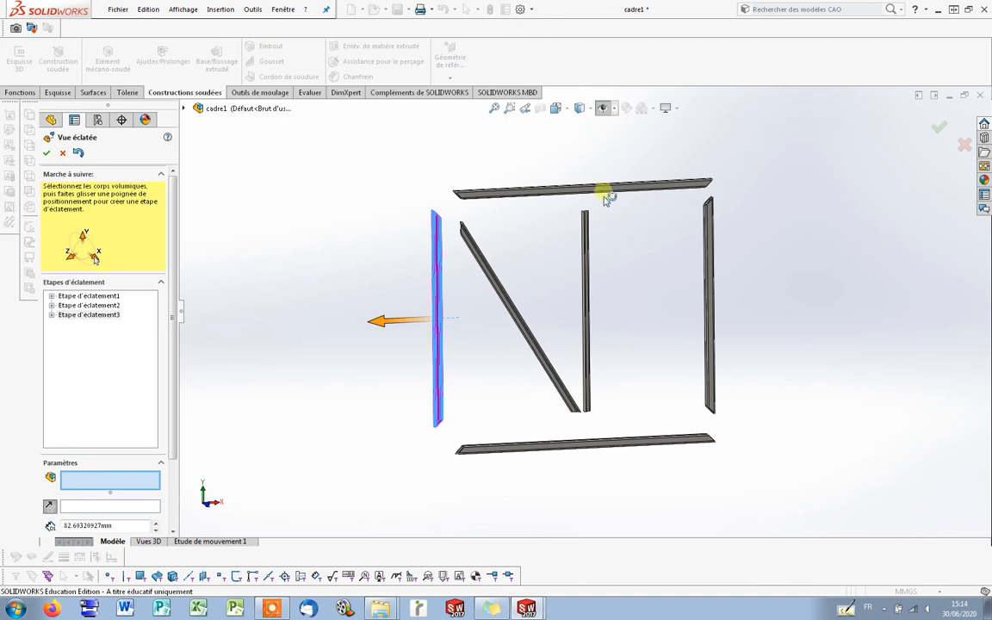
{"action": "left_click", "coordinate": [48, 154]}
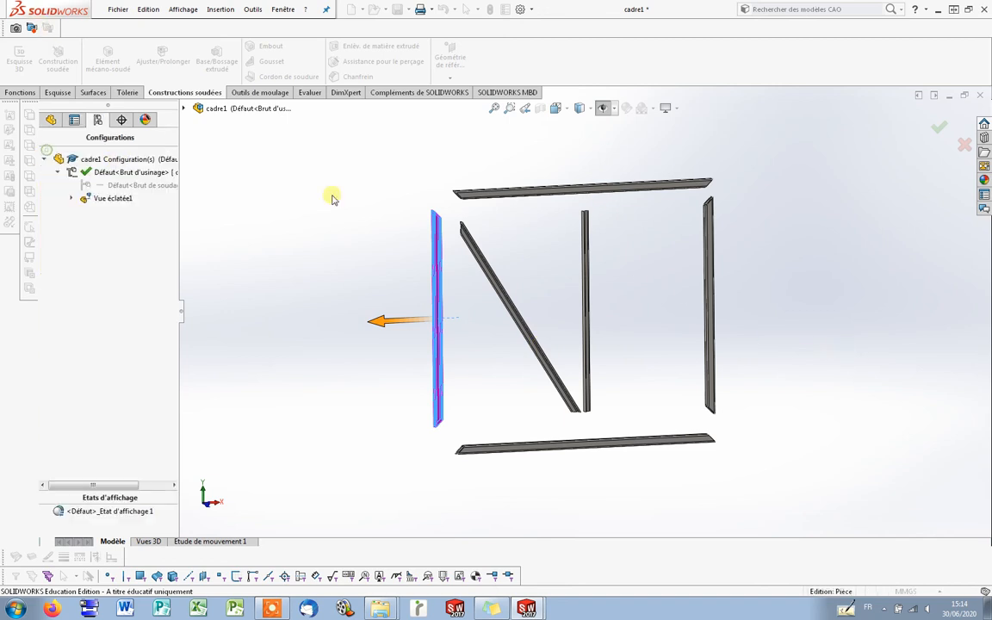
Collapse the part's exploded view back to the assembled frame
{"action": "middle_click_drag", "start_coordinate": [618, 278], "coordinate": [537, 419]}
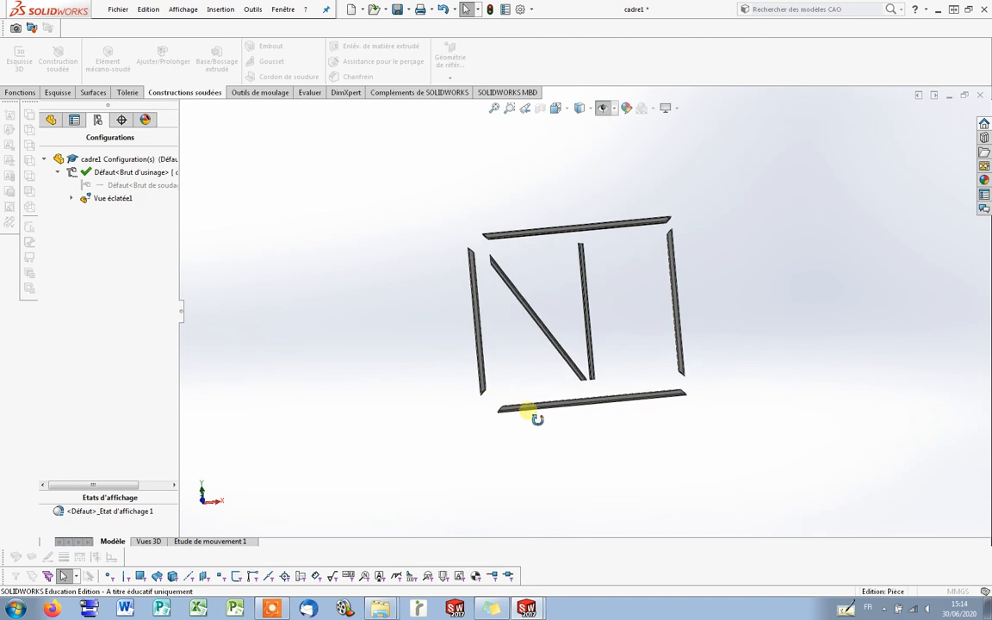
{"action": "right_click", "coordinate": [108, 201]}
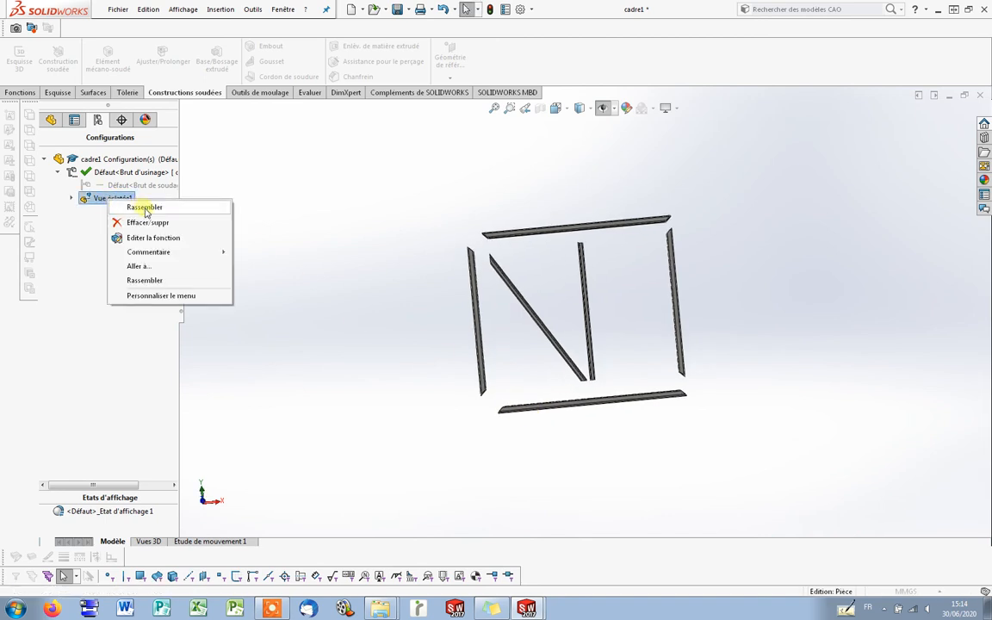
{"action": "left_click", "coordinate": [133, 207]}
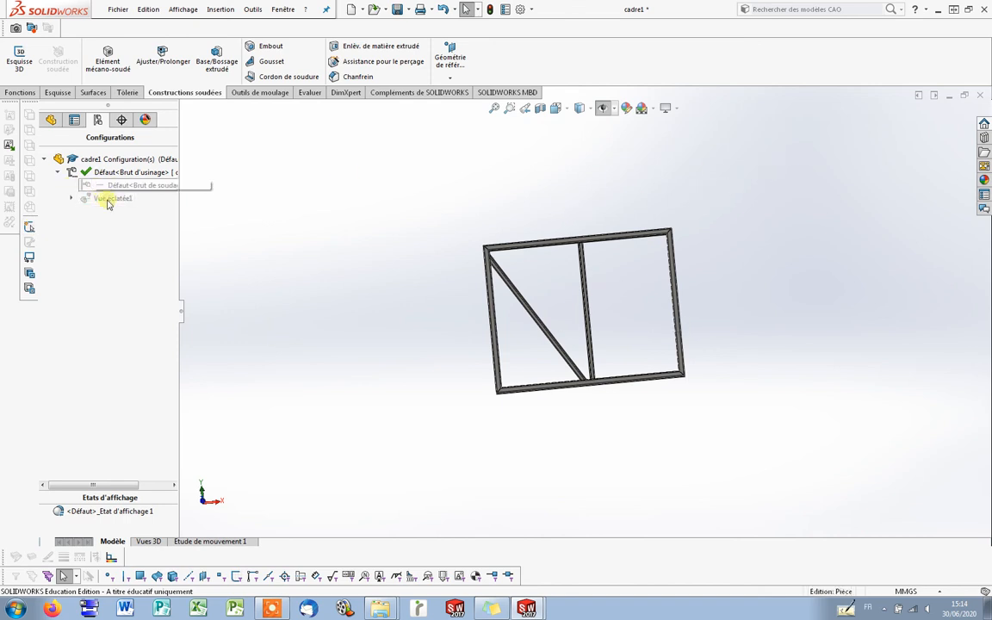
Return to the cadre1 drawing and place the exploded isometric view on the sheet, beside the front view
{"action": "left_click", "coordinate": [283, 11]}
{"action": "left_click", "coordinate": [323, 165]}
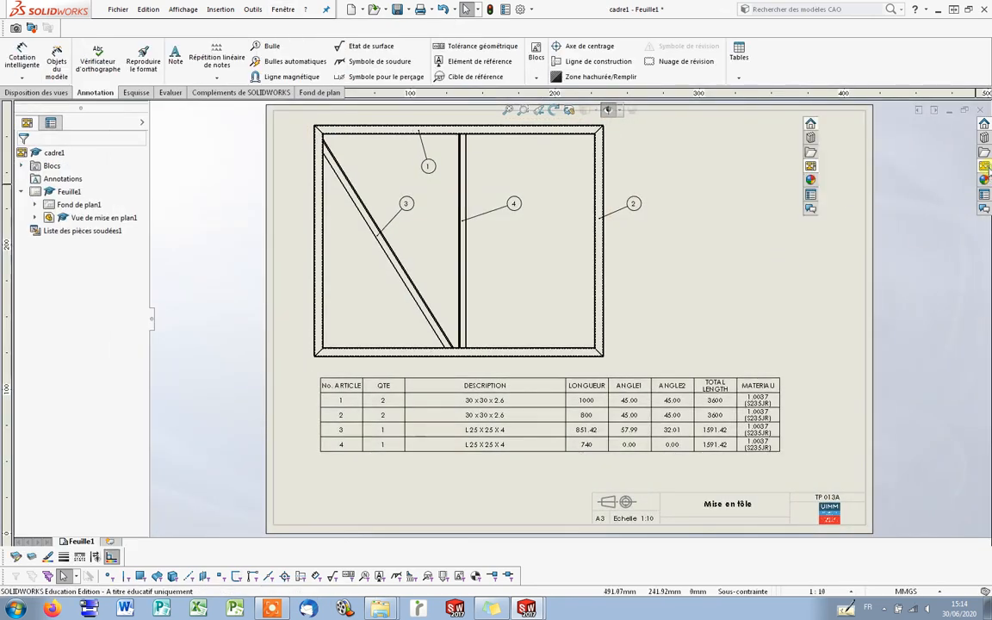
{"action": "left_click", "coordinate": [984, 166]}
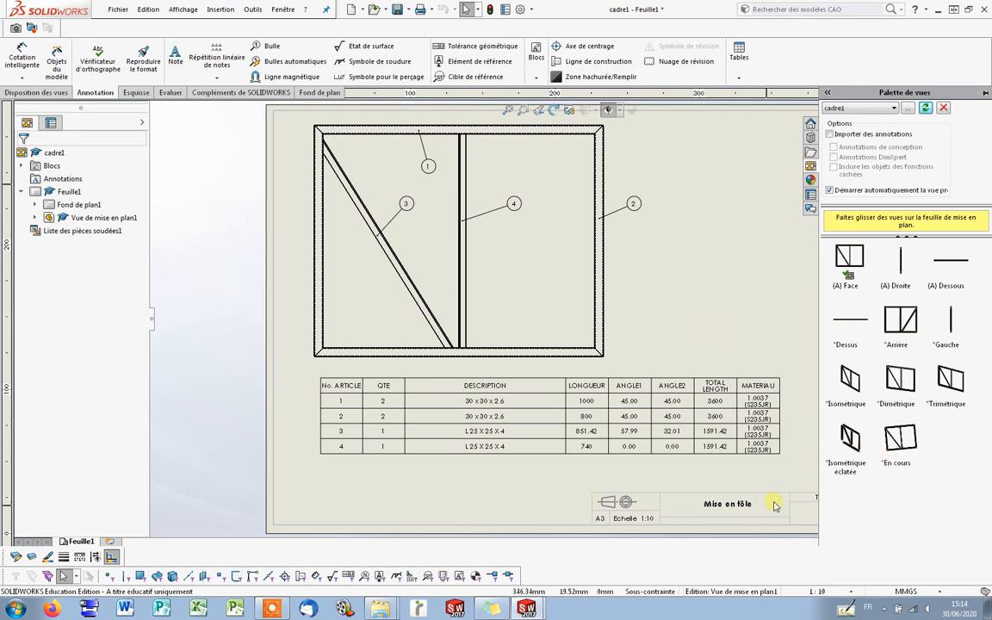
{"action": "left_click", "coordinate": [708, 353]}
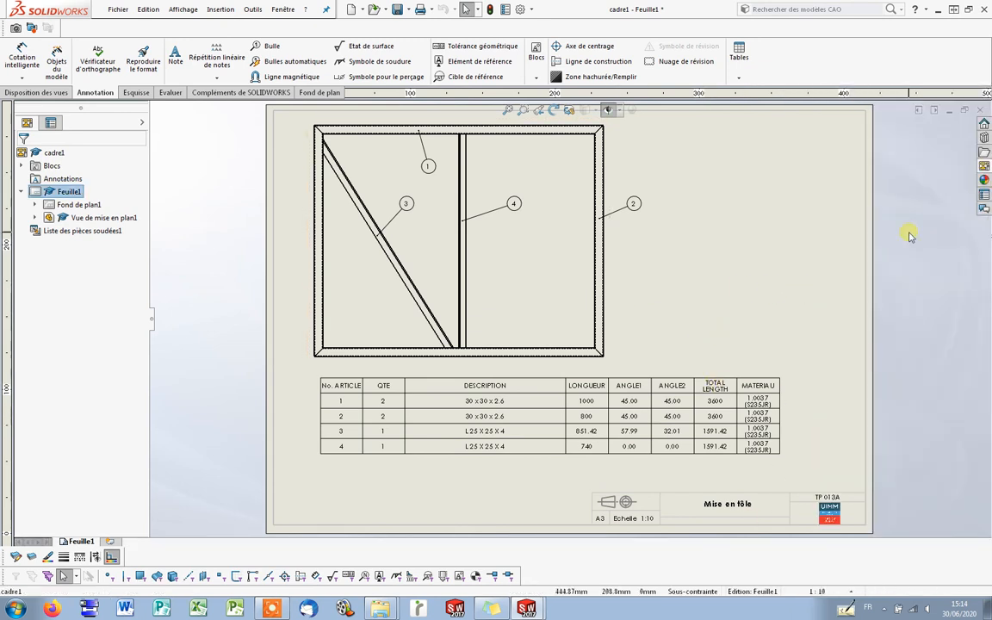
{"action": "left_click", "coordinate": [984, 165]}
{"action": "left_click_drag", "start_coordinate": [837, 450], "coordinate": [823, 228]}
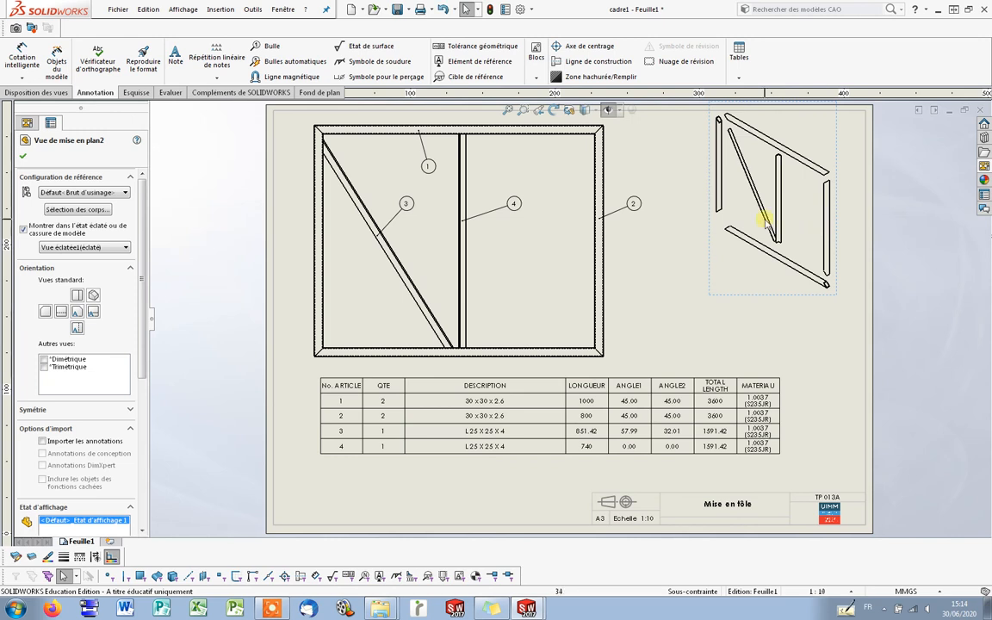
Display the exploded view as shaded with edges in high quality
{"action": "left_click_drag", "start_coordinate": [142, 300], "coordinate": [144, 479]}
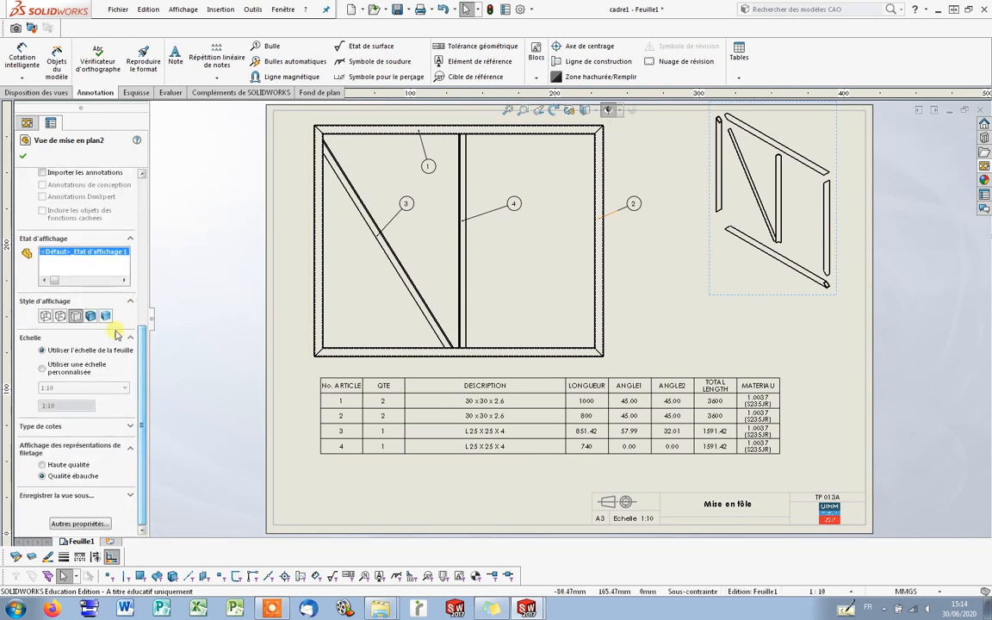
{"action": "left_click", "coordinate": [90, 317]}
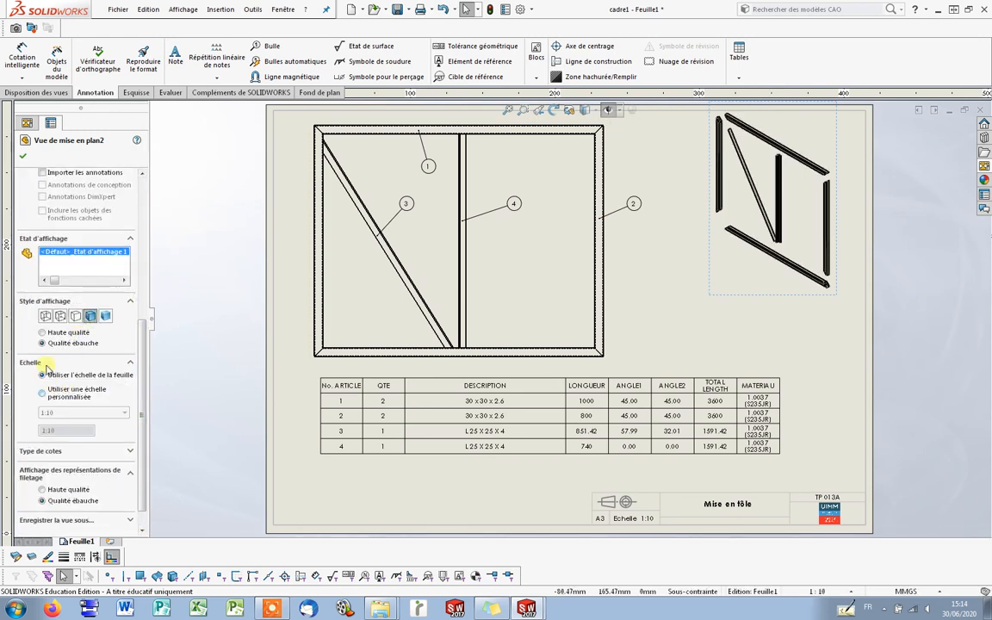
{"action": "left_click", "coordinate": [68, 333]}
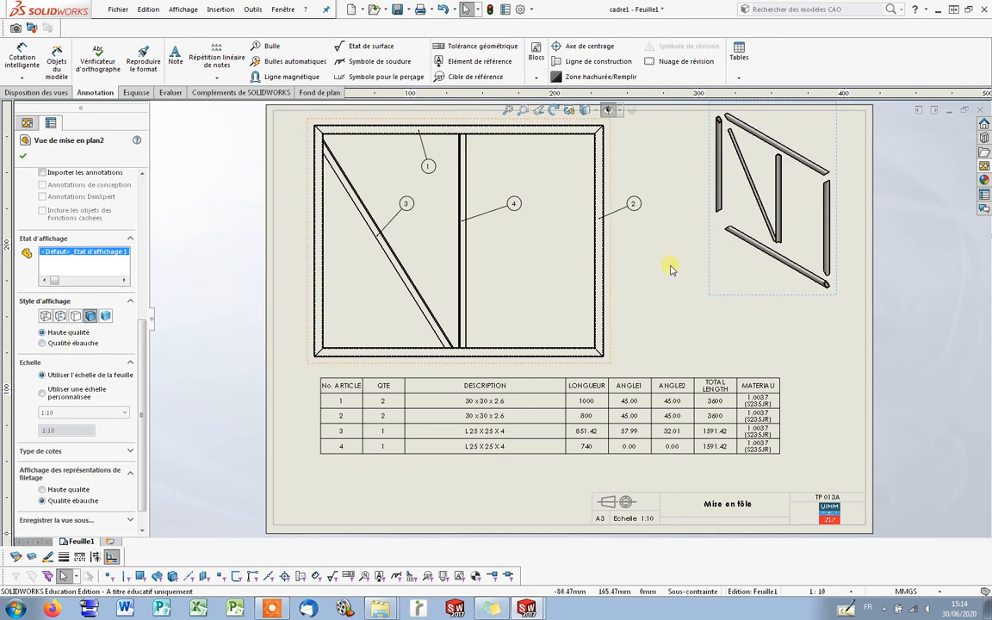
Rotate the exploded view with the 3D Drawing View tool so the frame faces more to the front, and keep that orientation
{"action": "scroll", "coordinate": [913, 274], "scroll_direction": "down", "scroll_amount": 2}
{"action": "scroll", "coordinate": [806, 261], "scroll_direction": "up", "scroll_amount": 2}
{"action": "scroll", "coordinate": [706, 172], "scroll_direction": "down", "scroll_amount": 3}
{"action": "scroll", "coordinate": [569, 315], "scroll_direction": "up", "scroll_amount": 3}
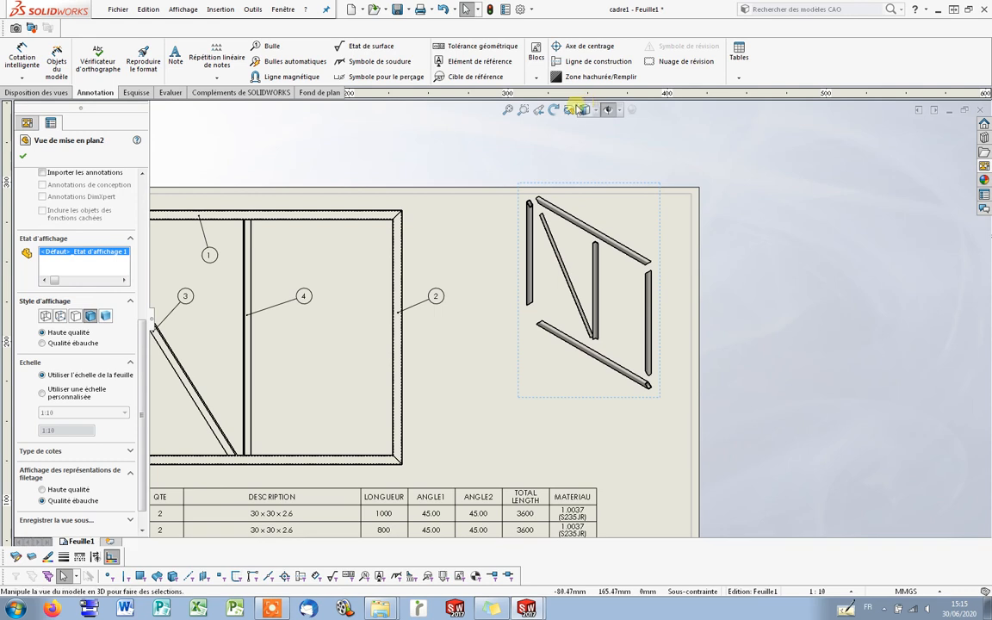
{"action": "left_click", "coordinate": [569, 110]}
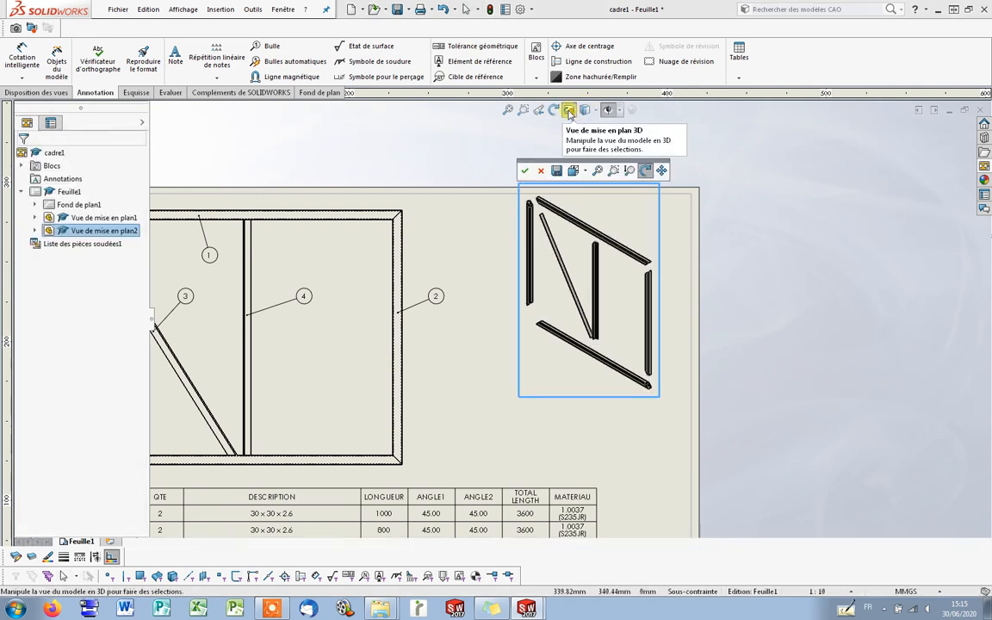
{"action": "mouse_move", "coordinate": [631, 355]}
{"action": "left_mouse_down"}
{"action": "mouse_move", "coordinate": [649, 301]}
{"action": "mouse_move", "coordinate": [752, 330]}
{"action": "mouse_move", "coordinate": [763, 354]}
{"action": "mouse_move", "coordinate": [772, 215]}
{"action": "mouse_move", "coordinate": [793, 297]}
{"action": "mouse_move", "coordinate": [760, 348]}
{"action": "mouse_move", "coordinate": [768, 374]}
{"action": "mouse_move", "coordinate": [747, 375]}
{"action": "mouse_move", "coordinate": [788, 372]}
{"action": "mouse_move", "coordinate": [764, 347]}
{"action": "mouse_move", "coordinate": [773, 362]}
{"action": "mouse_move", "coordinate": [755, 359]}
{"action": "left_mouse_up"}
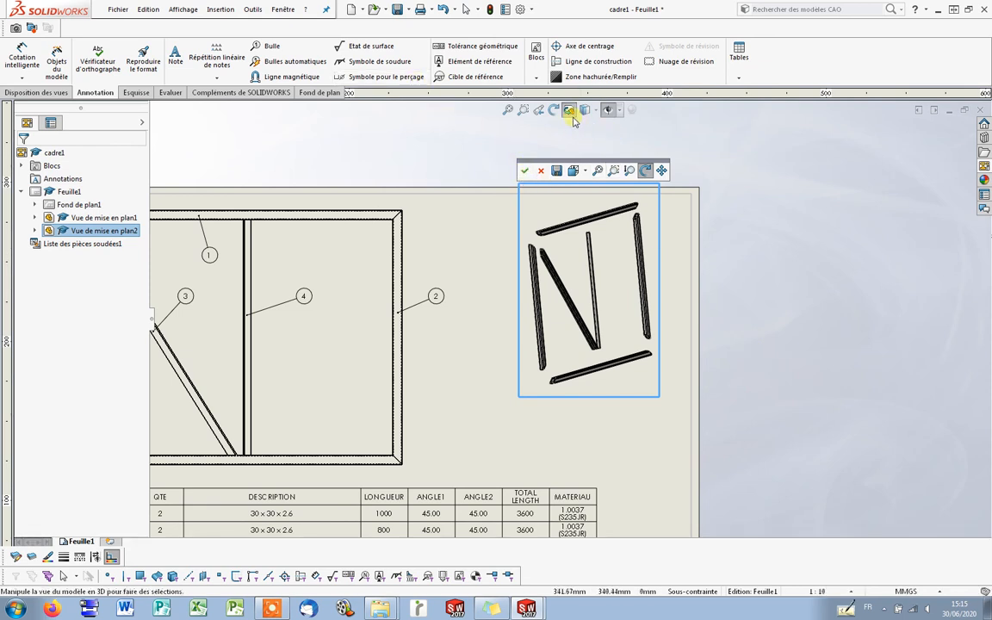
{"action": "left_click", "coordinate": [524, 170]}
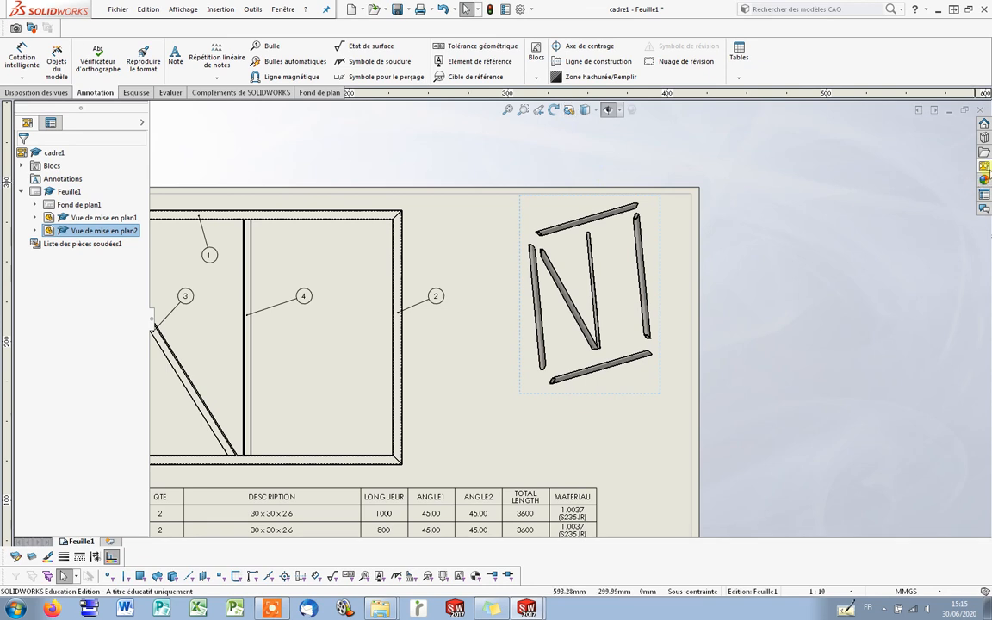
Move the exploded view slightly down and closer to the front view on the sheet
{"action": "left_click", "coordinate": [986, 168]}
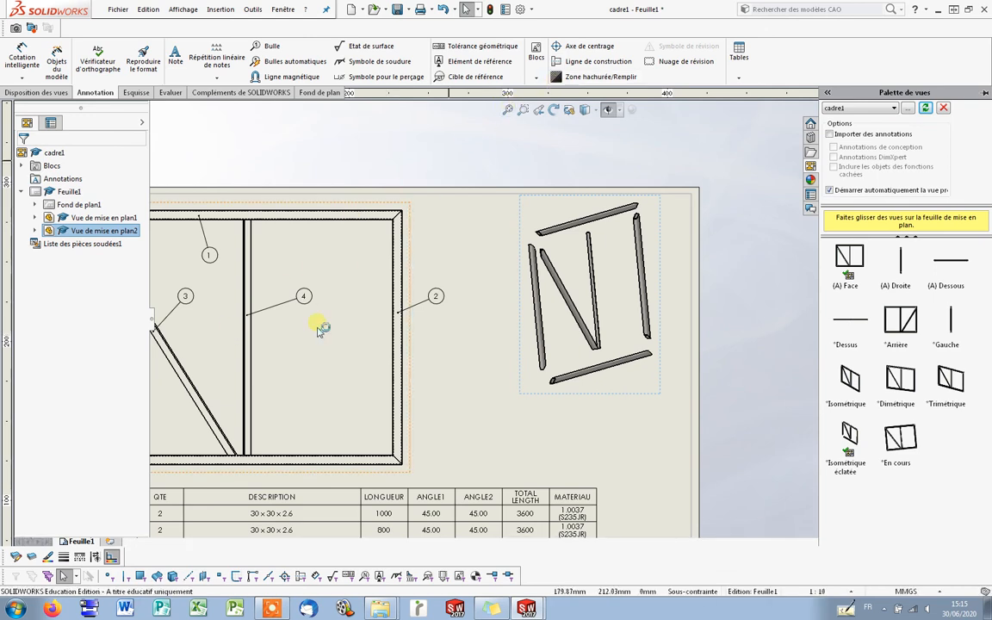
{"action": "scroll", "coordinate": [633, 340], "scroll_direction": "up", "scroll_amount": 3}
{"action": "scroll", "coordinate": [594, 358], "scroll_direction": "up", "scroll_amount": 3}
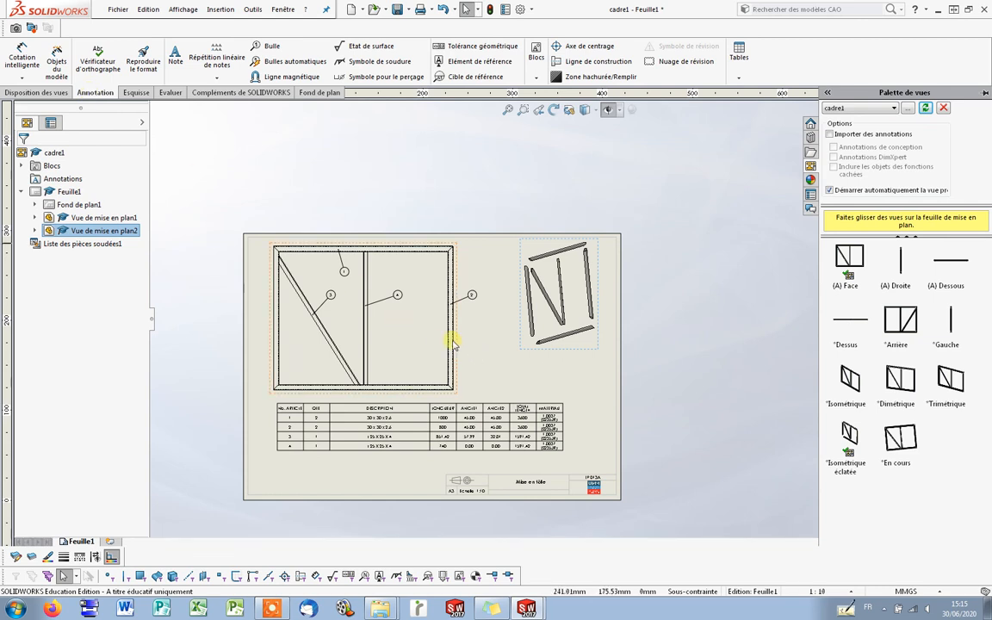
{"action": "mouse_move", "coordinate": [568, 359]}
{"action": "left_mouse_down"}
{"action": "mouse_move", "coordinate": [561, 365]}
{"action": "mouse_move", "coordinate": [538, 334]}
{"action": "mouse_move", "coordinate": [565, 361]}
{"action": "mouse_move", "coordinate": [553, 363]}
{"action": "left_mouse_up"}
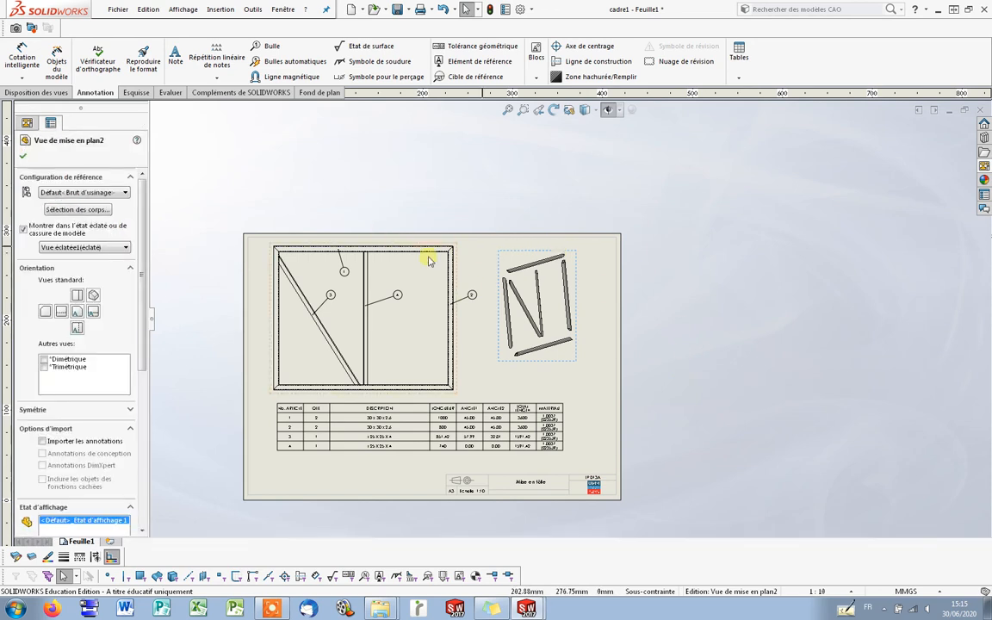
{"action": "scroll", "coordinate": [438, 290], "scroll_direction": "down", "scroll_amount": 2}
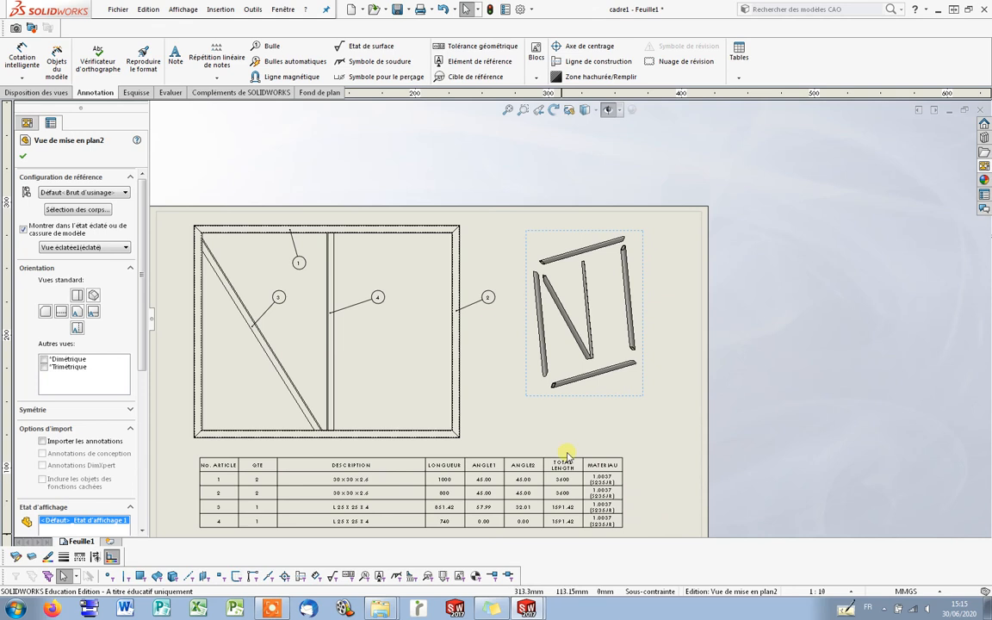
Deselect the exploded view and save both the drawing cadre1.SLDDRW and the modified part cadre1.SLDPRT
{"action": "left_click", "coordinate": [527, 419]}
{"action": "scroll", "coordinate": [532, 405], "scroll_direction": "up", "scroll_amount": 4}
{"action": "scroll", "coordinate": [553, 270], "scroll_direction": "down", "scroll_amount": 2}
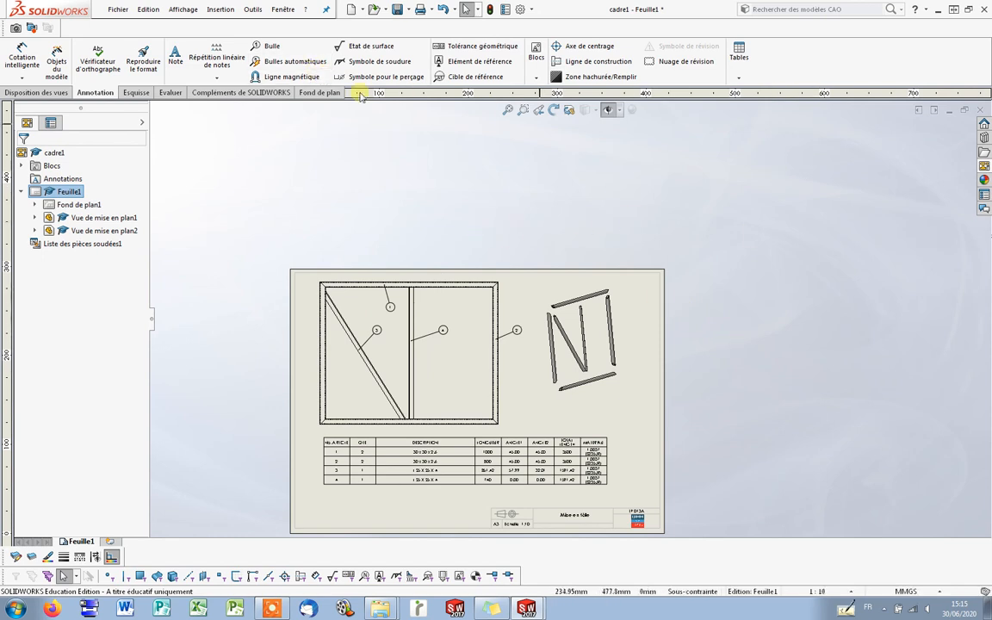
{"action": "left_click", "coordinate": [399, 9]}
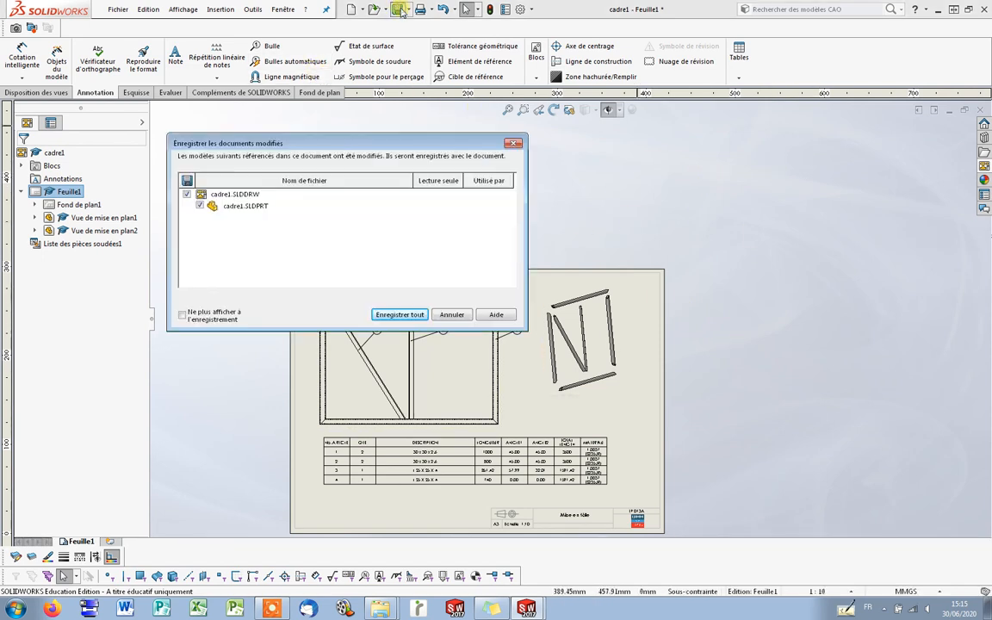
{"action": "left_click", "coordinate": [406, 315]}
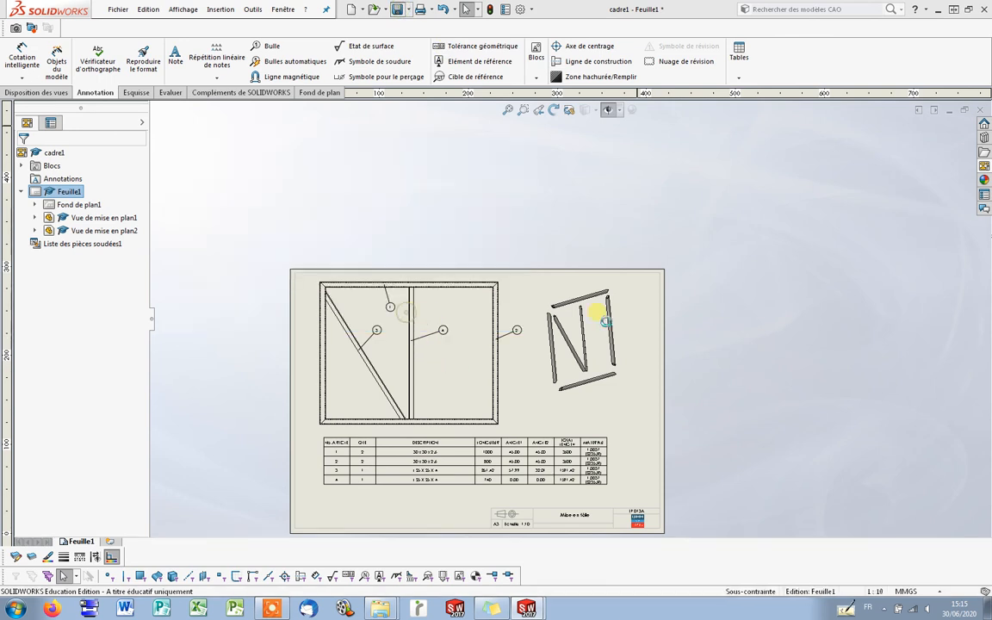